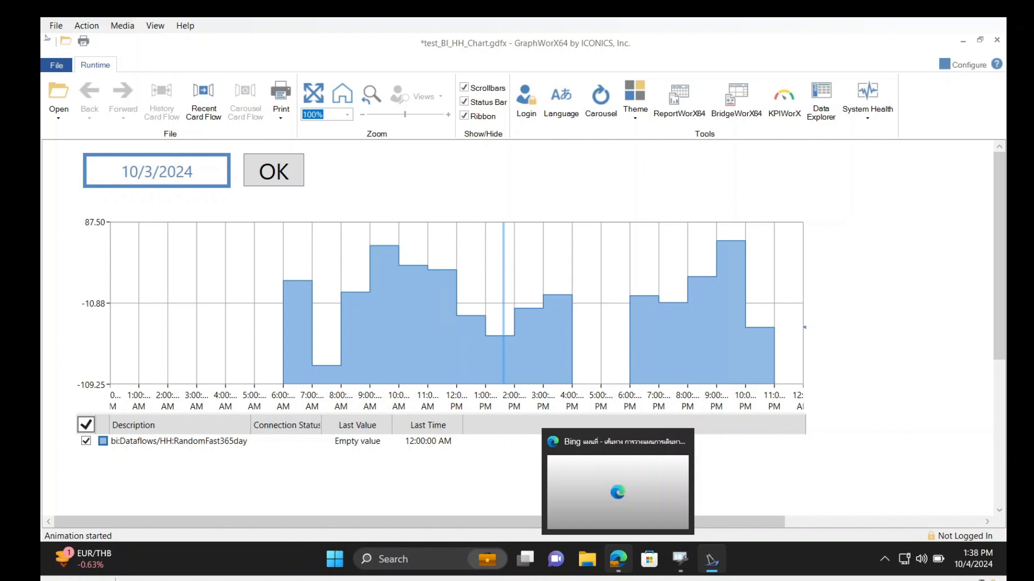
Load the trend chart for the date 10/4/2024
{"action": "left_click", "coordinate": [201, 175]}
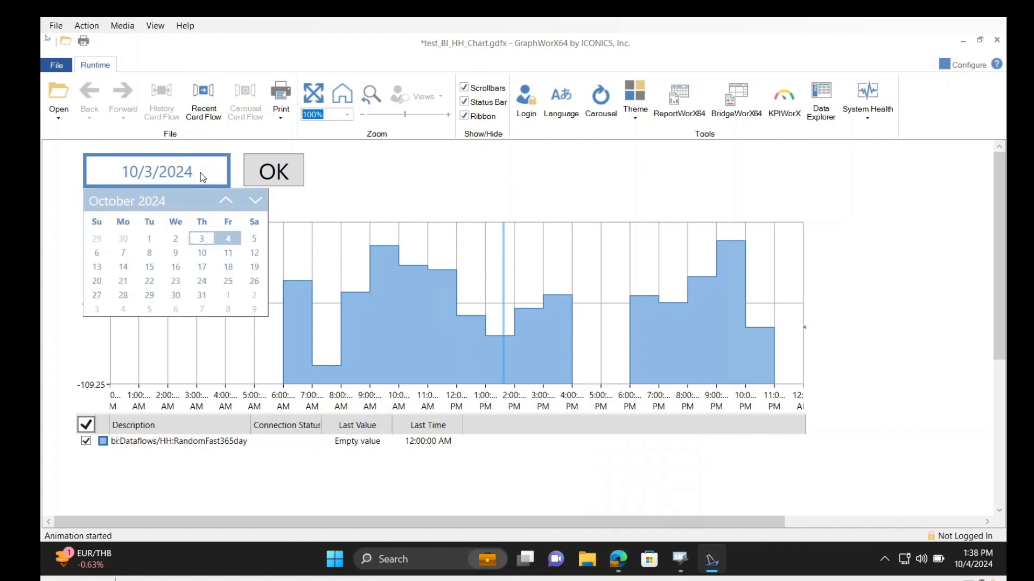
{"action": "left_click", "coordinate": [228, 238]}
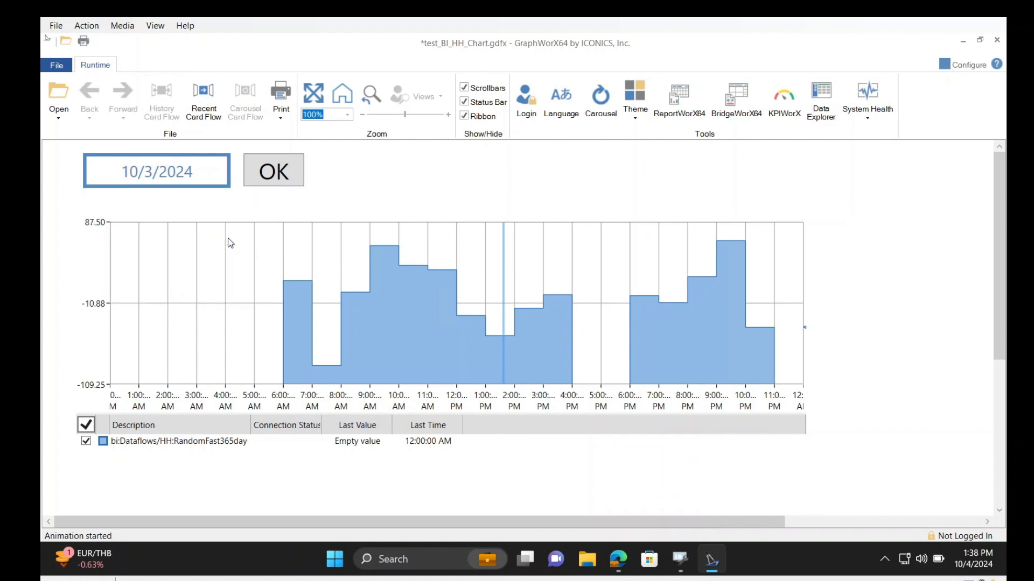
{"action": "left_click", "coordinate": [289, 175]}
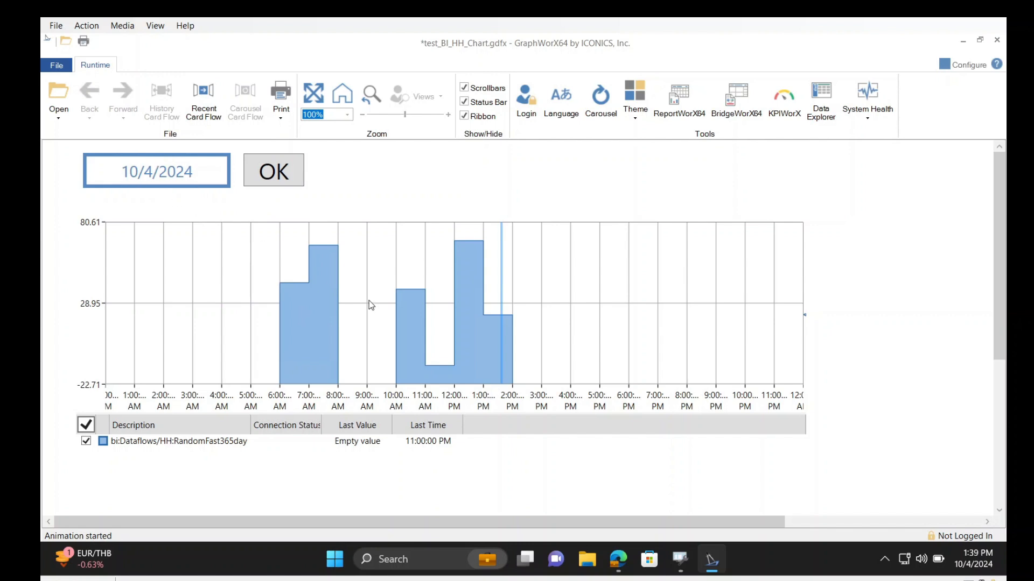
Change the chart date to 10/2/2024 and load that day's data
{"action": "left_click", "coordinate": [206, 178]}
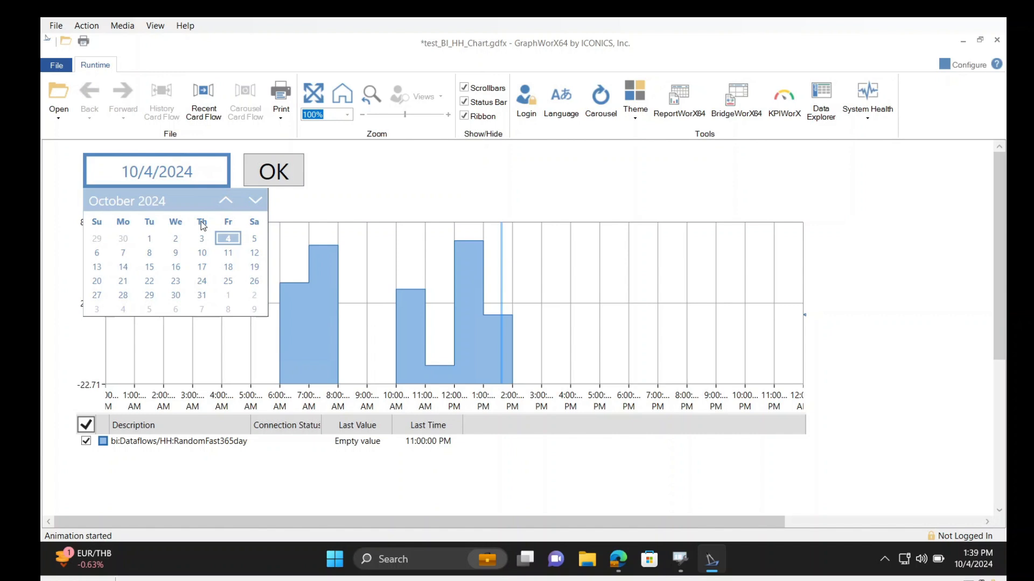
{"action": "left_click", "coordinate": [177, 240]}
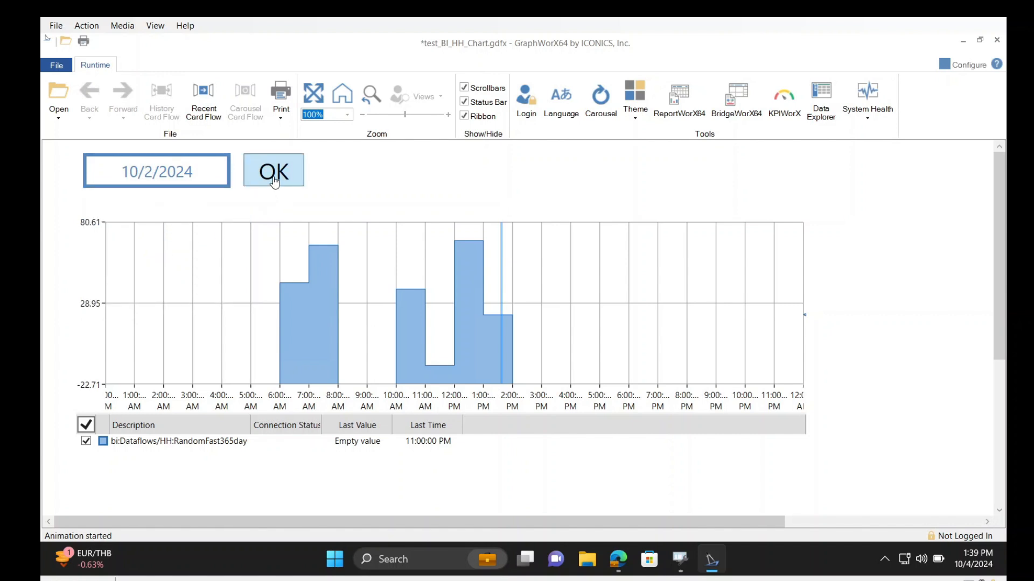
{"action": "left_click", "coordinate": [275, 181]}
Load the chart for 10/3/2024 and move its time cursor to about 10:30 AM
{"action": "left_click", "coordinate": [209, 183]}
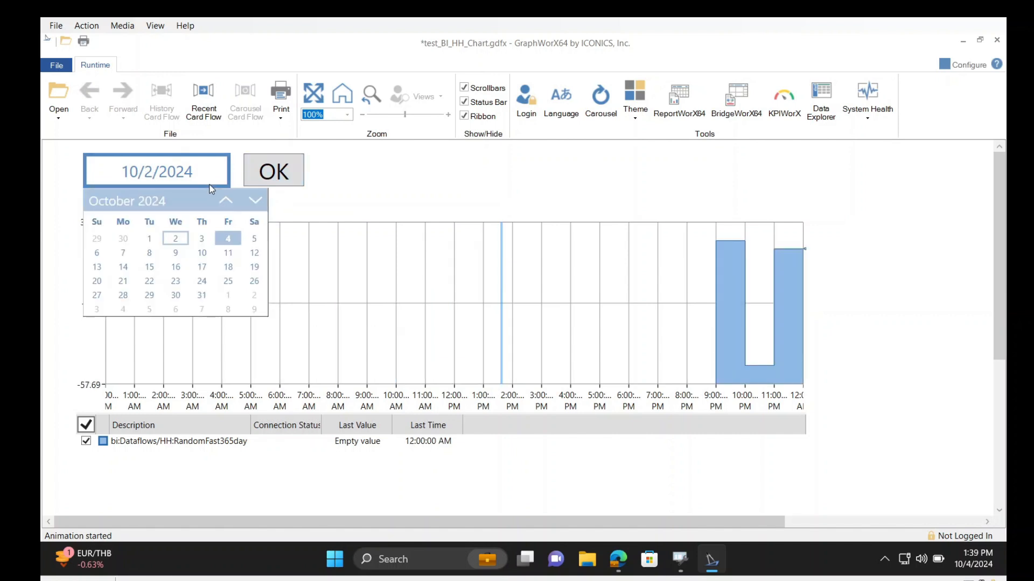
{"action": "left_click", "coordinate": [201, 238]}
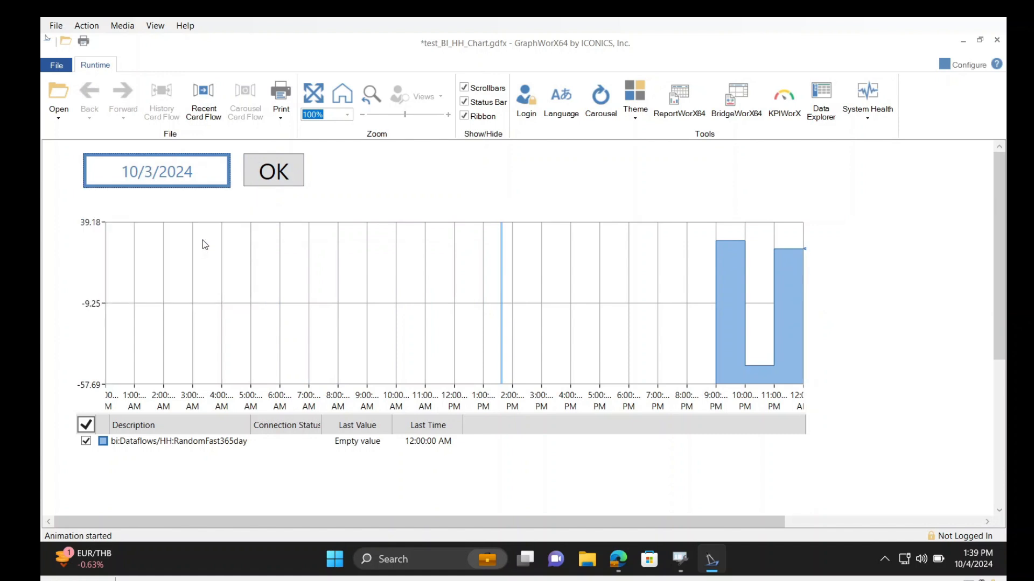
{"action": "left_click", "coordinate": [272, 181]}
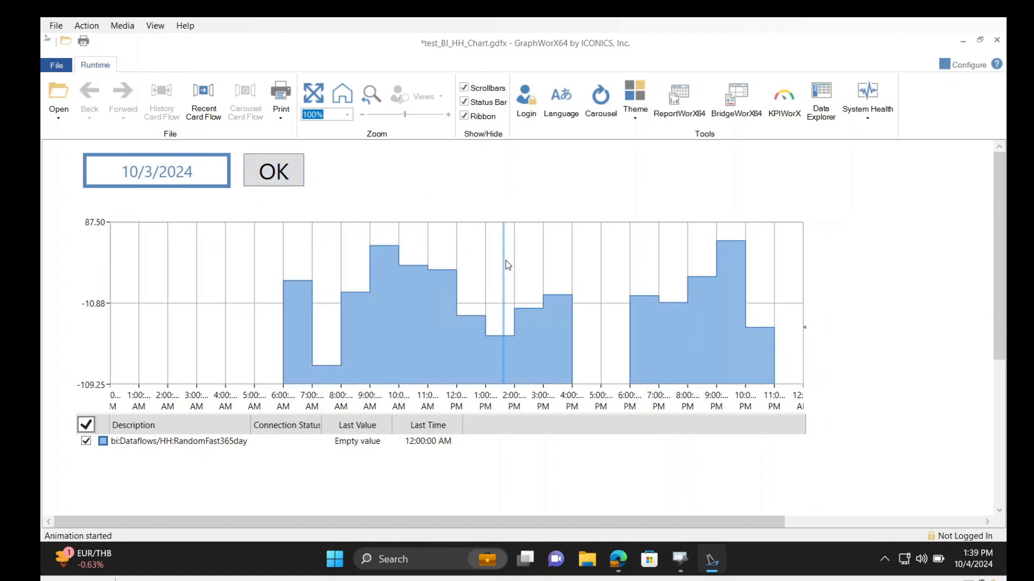
{"action": "left_click_drag", "start_coordinate": [503, 259], "coordinate": [412, 262]}
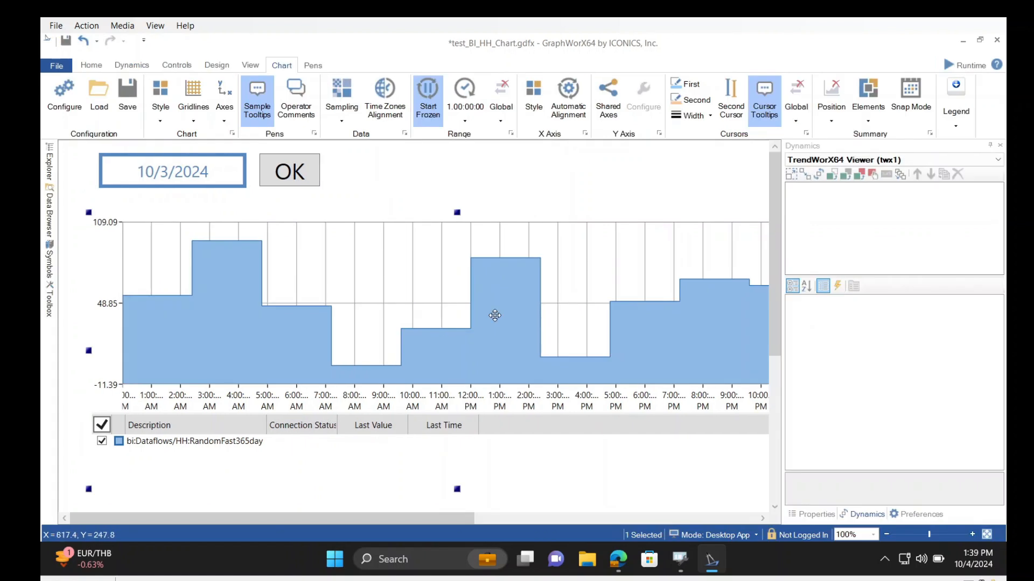
Open the trend chart's control configuration and inspect the pen's data source and dataset connection settings
{"action": "double_click", "coordinate": [495, 315]}
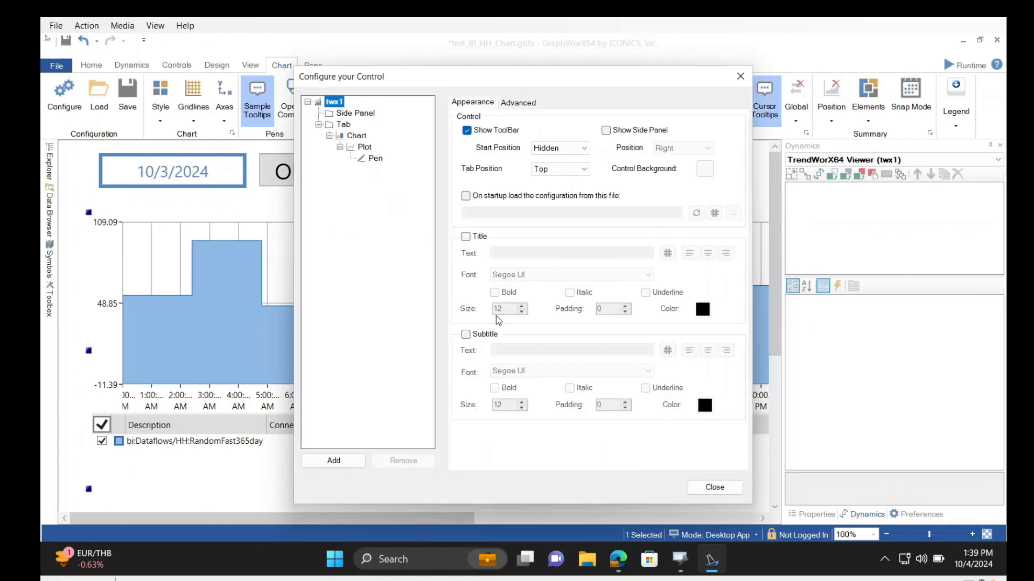
{"action": "left_click", "coordinate": [373, 159]}
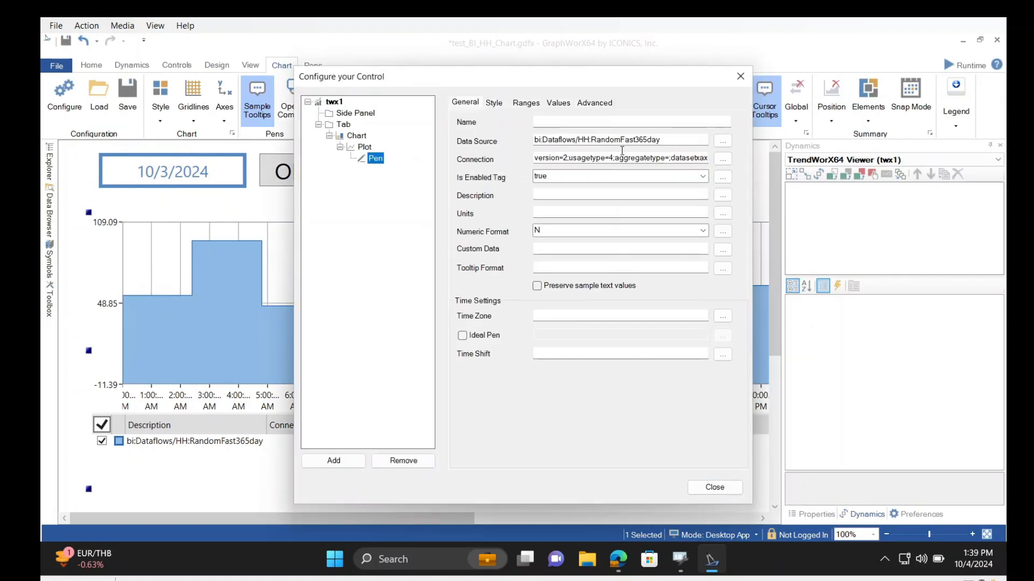
{"action": "left_click_drag", "start_coordinate": [665, 140], "coordinate": [504, 144]}
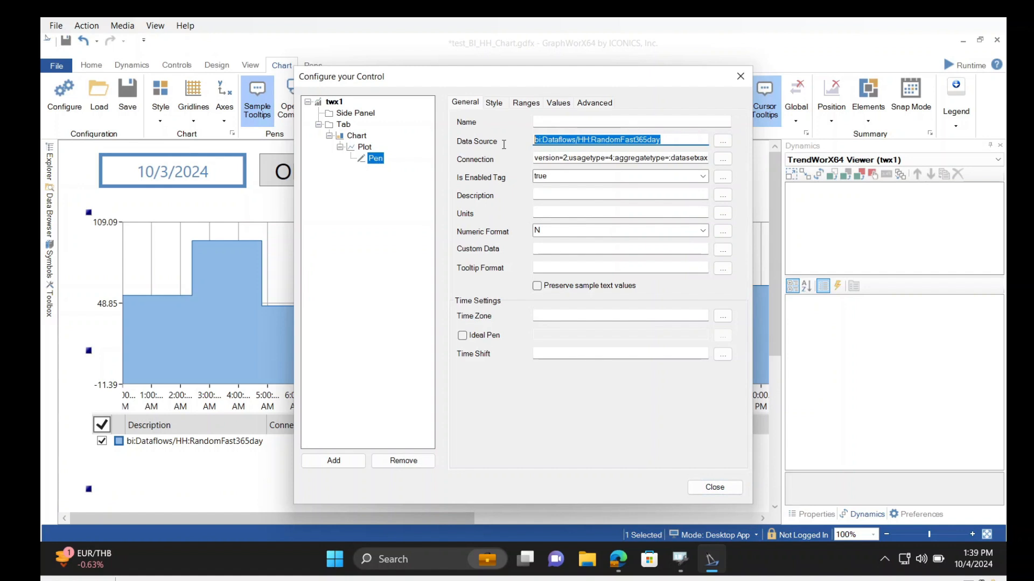
{"action": "left_click", "coordinate": [723, 159]}
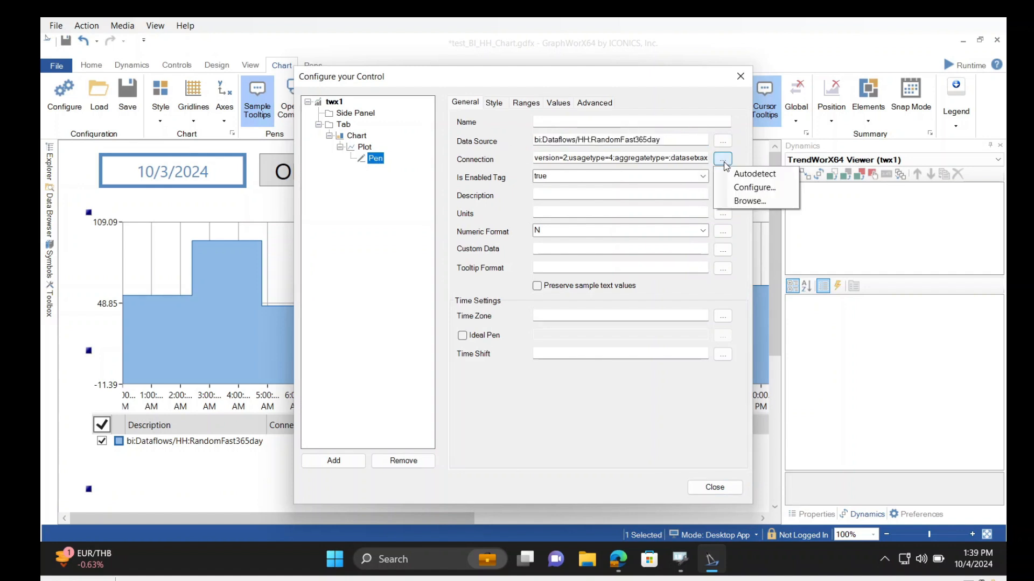
{"action": "left_click", "coordinate": [744, 187]}
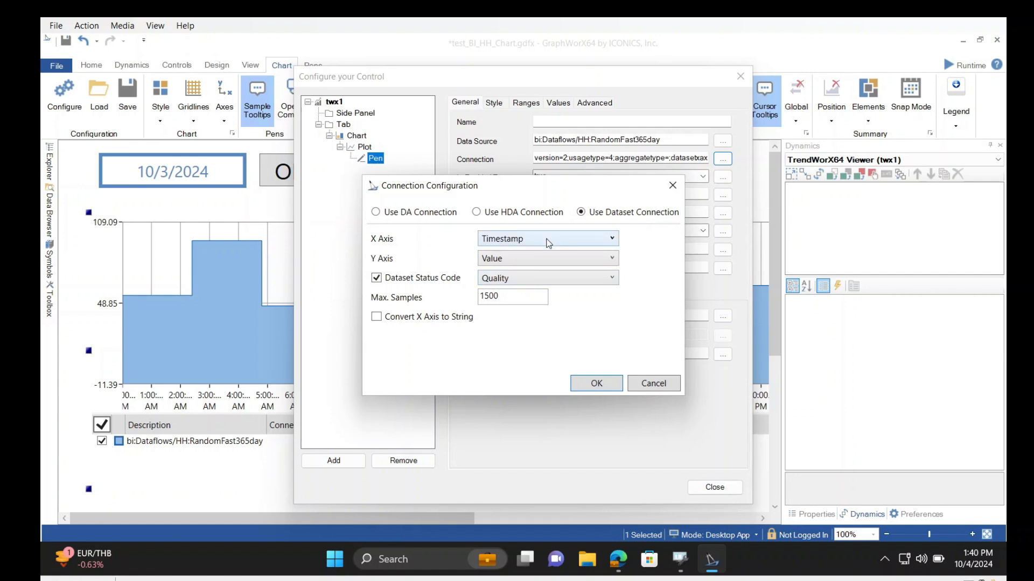
Switch to Workbench and open the RandomFast365day data flow from the BI Server's HH folder in an enlarged editor
{"action": "left_click", "coordinate": [692, 561]}
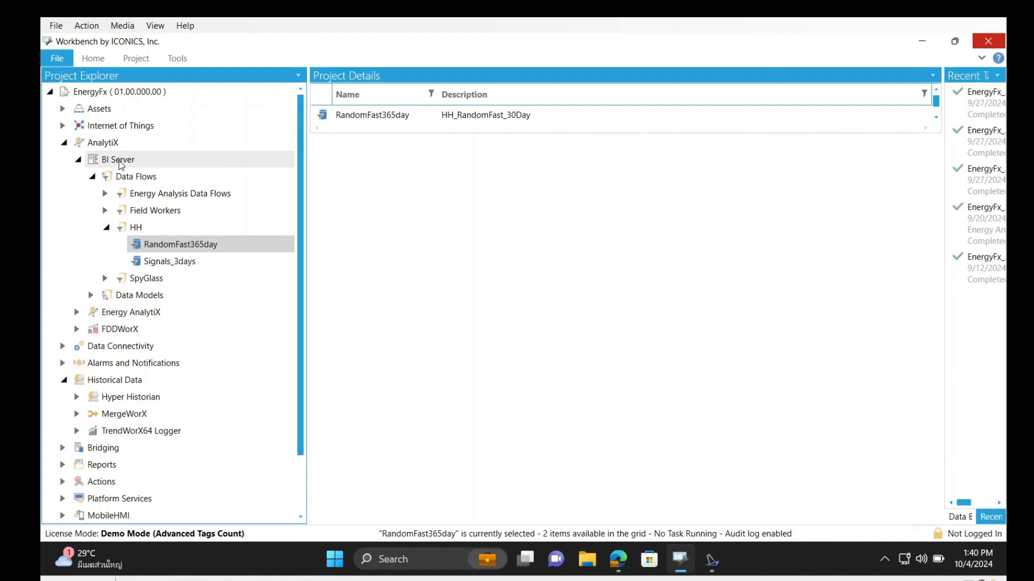
{"action": "right_click", "coordinate": [151, 230]}
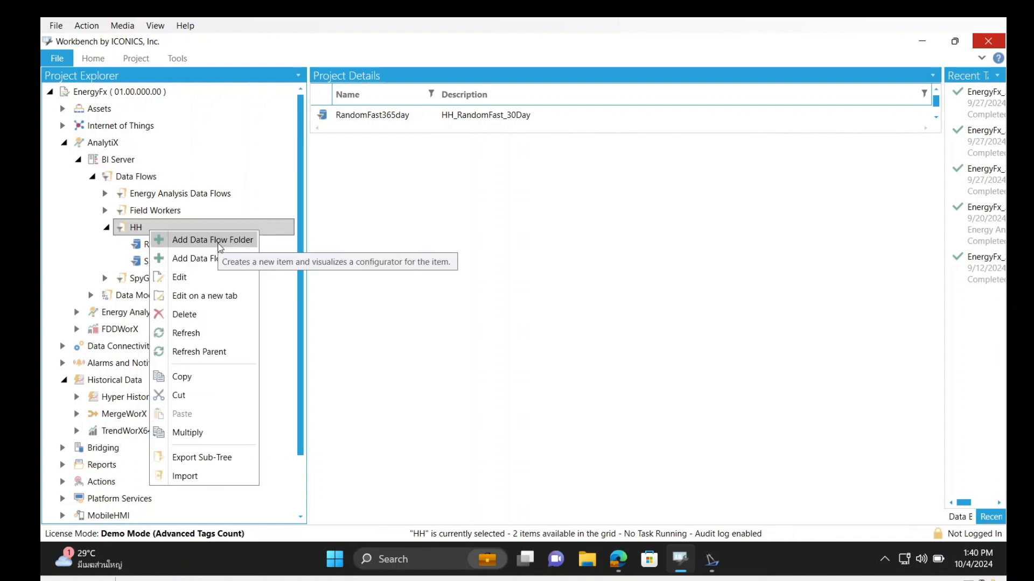
{"action": "left_click", "coordinate": [144, 246]}
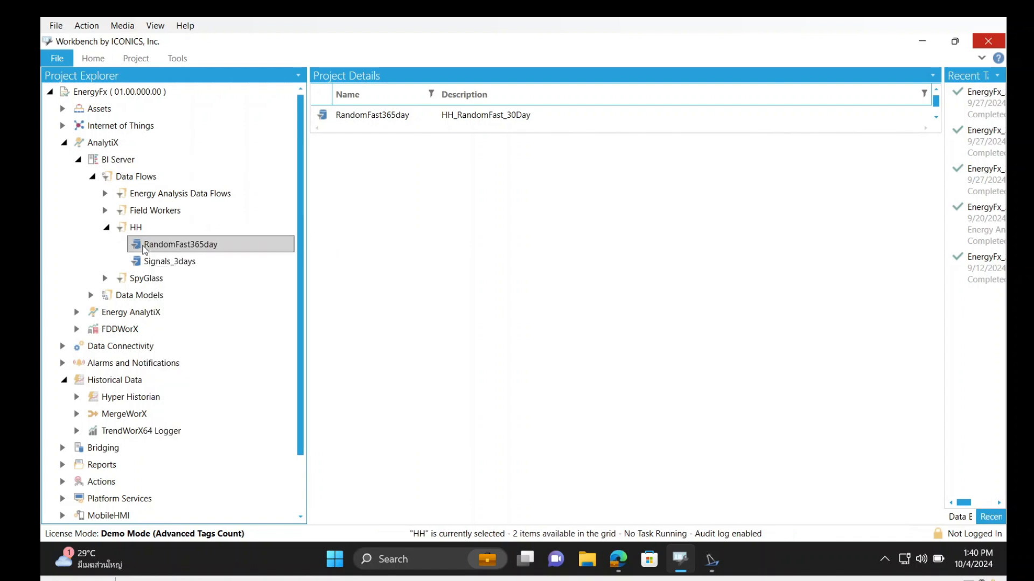
{"action": "double_click", "coordinate": [205, 246]}
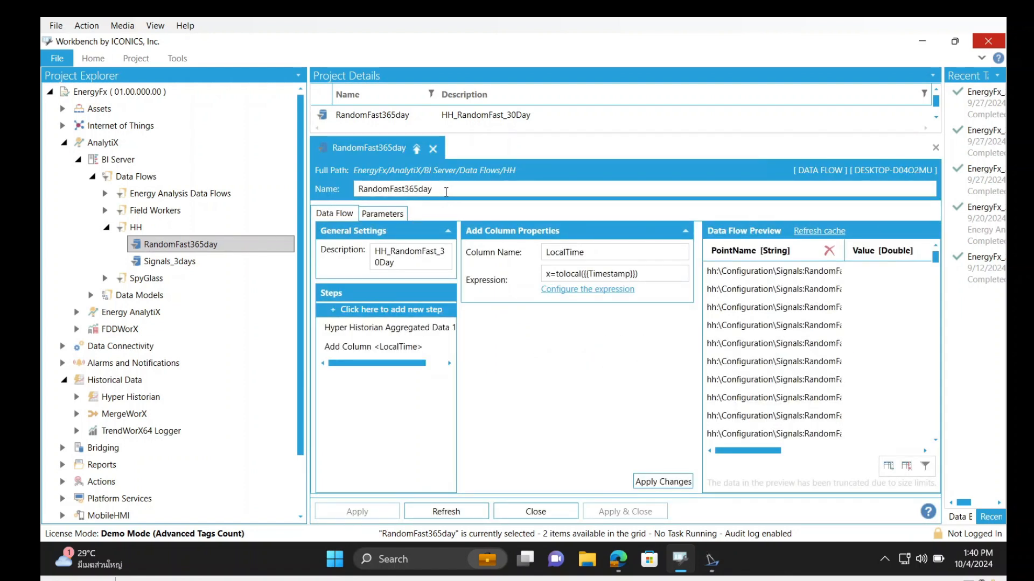
{"action": "left_click", "coordinate": [445, 191]}
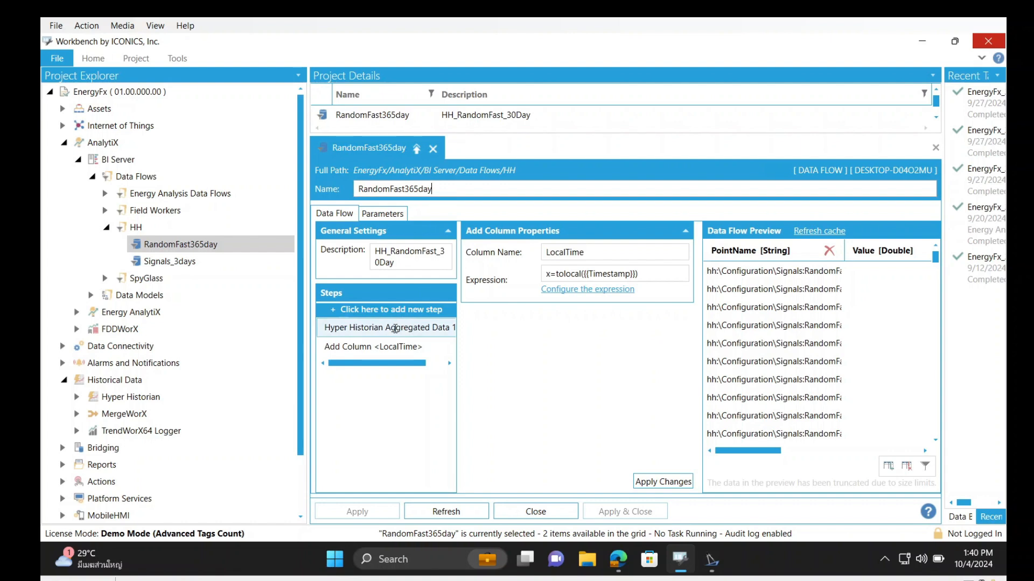
{"action": "left_click", "coordinate": [416, 149]}
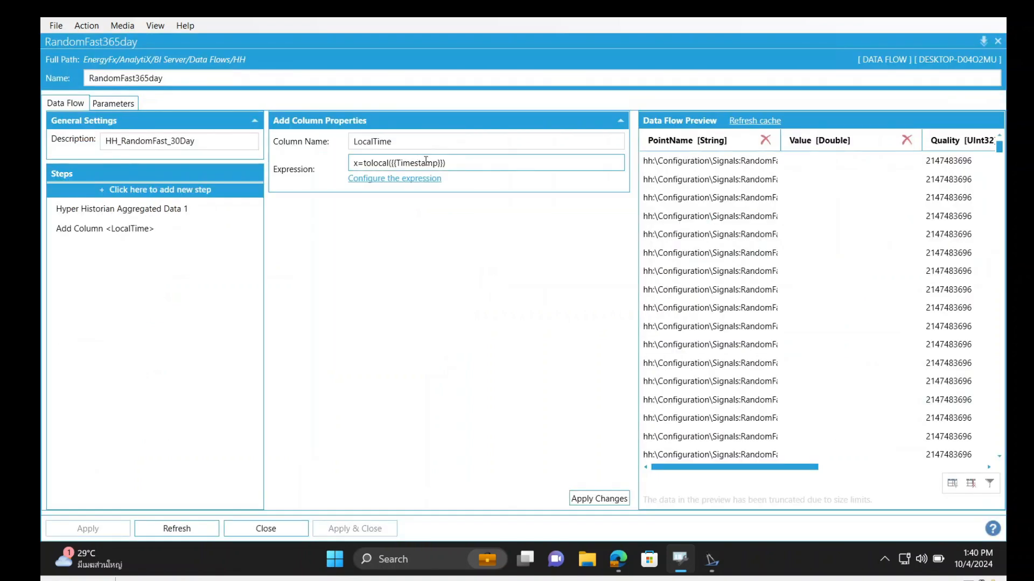
Review the historical data sources offered for a new data flow step without adding one
{"action": "left_click", "coordinate": [214, 190]}
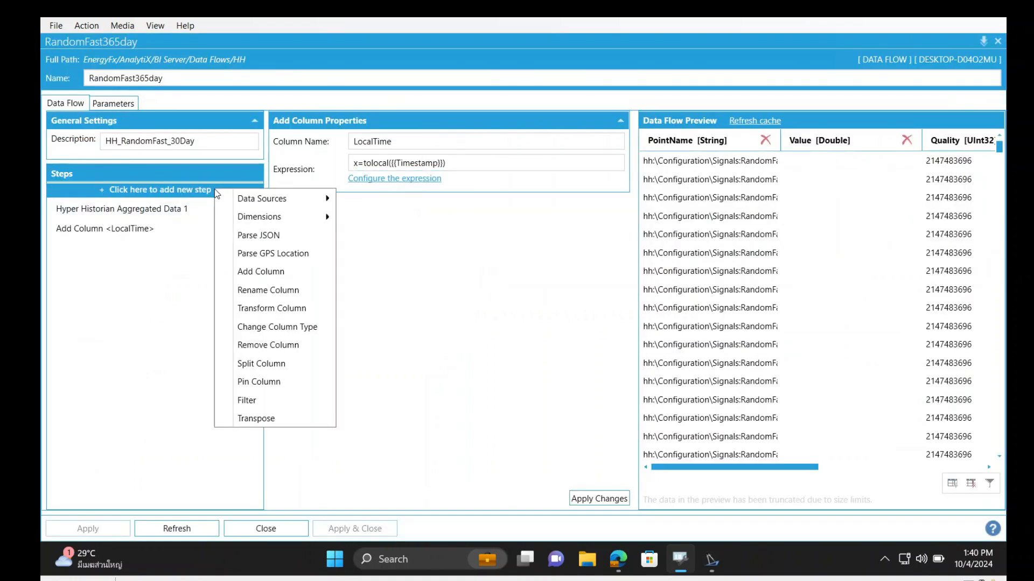
{"action": "mouse_move", "coordinate": [226, 192]}
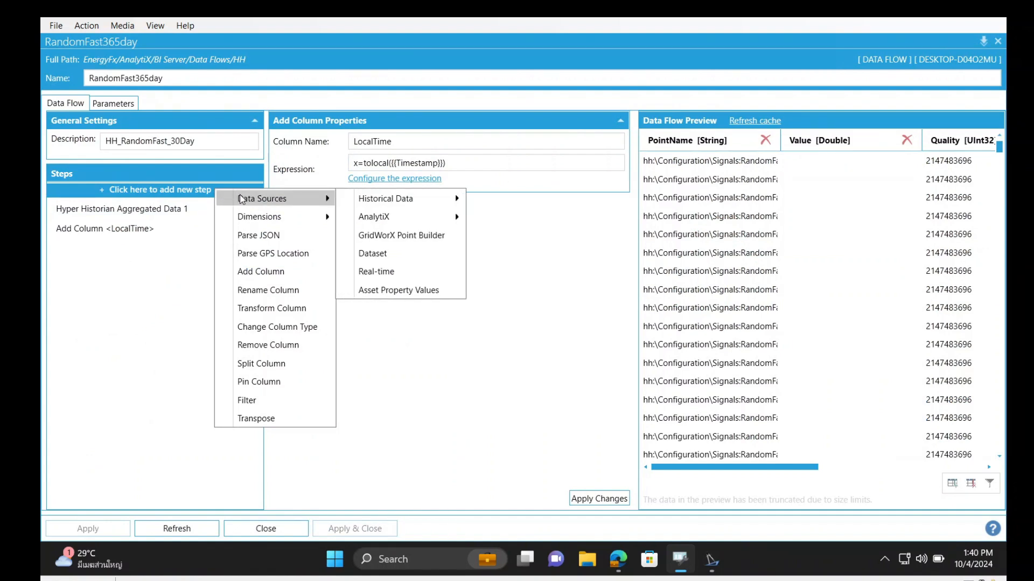
{"action": "mouse_move", "coordinate": [353, 200]}
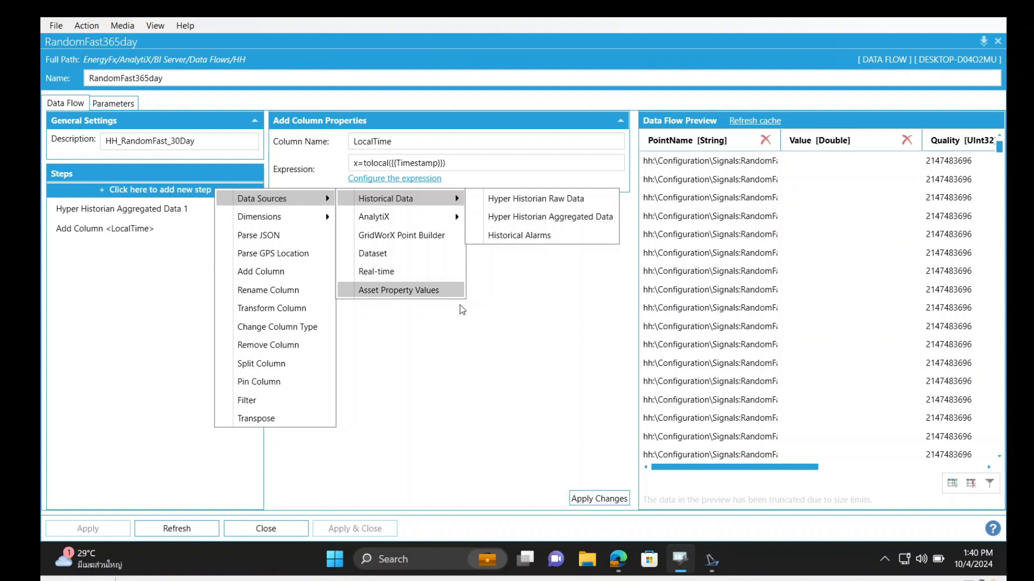
{"action": "left_click", "coordinate": [517, 322]}
Examine the aggregate name choices and processing interval of the Hyper Historian Aggregated Data 1 step
{"action": "left_click", "coordinate": [196, 209]}
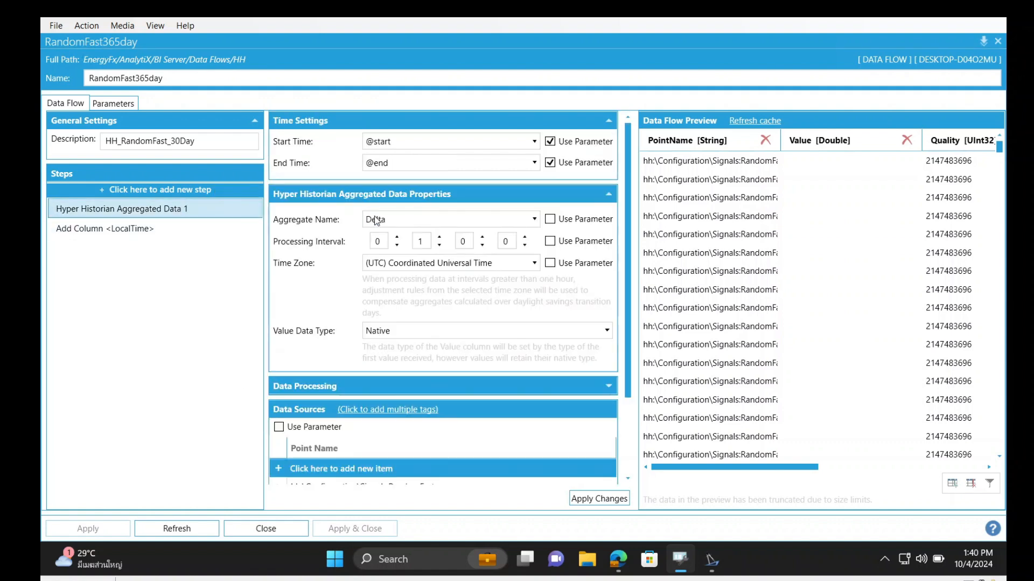
{"action": "left_click", "coordinate": [392, 221]}
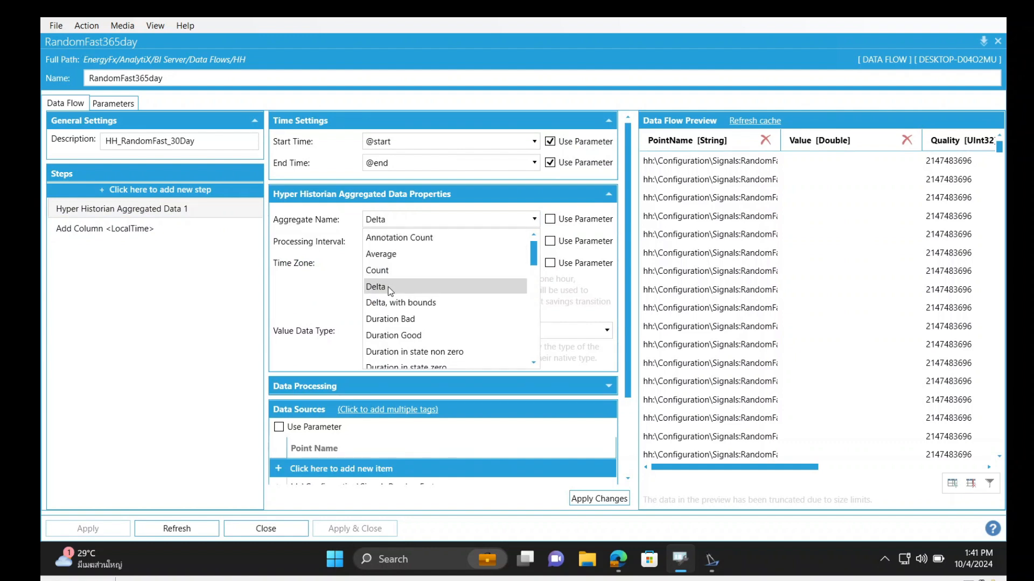
{"action": "left_click", "coordinate": [333, 279]}
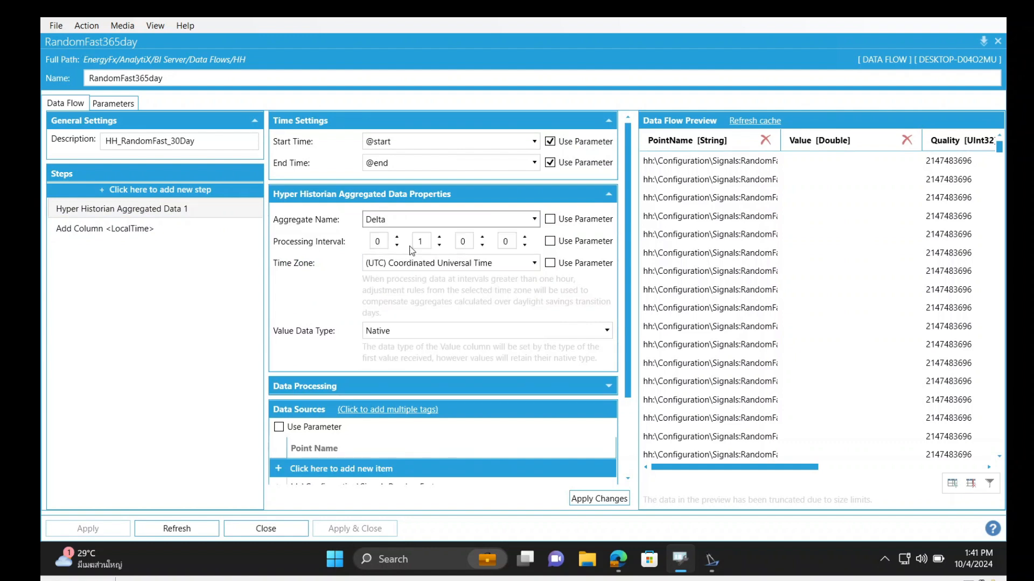
{"action": "left_click", "coordinate": [425, 240]}
{"action": "left_click_drag", "start_coordinate": [425, 241], "coordinate": [407, 244]}
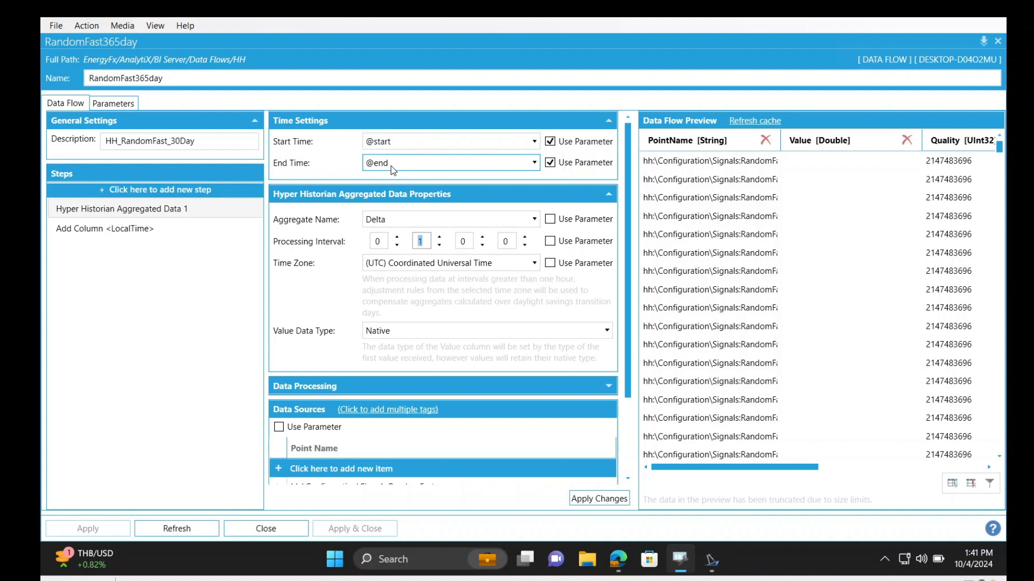
{"action": "left_click", "coordinate": [111, 108]}
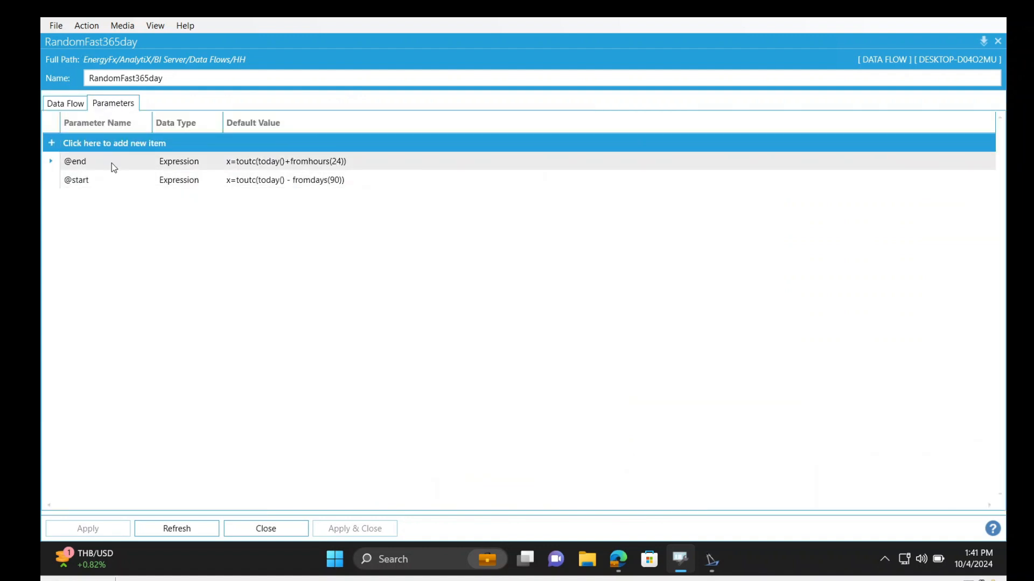
{"action": "double_click", "coordinate": [112, 179]}
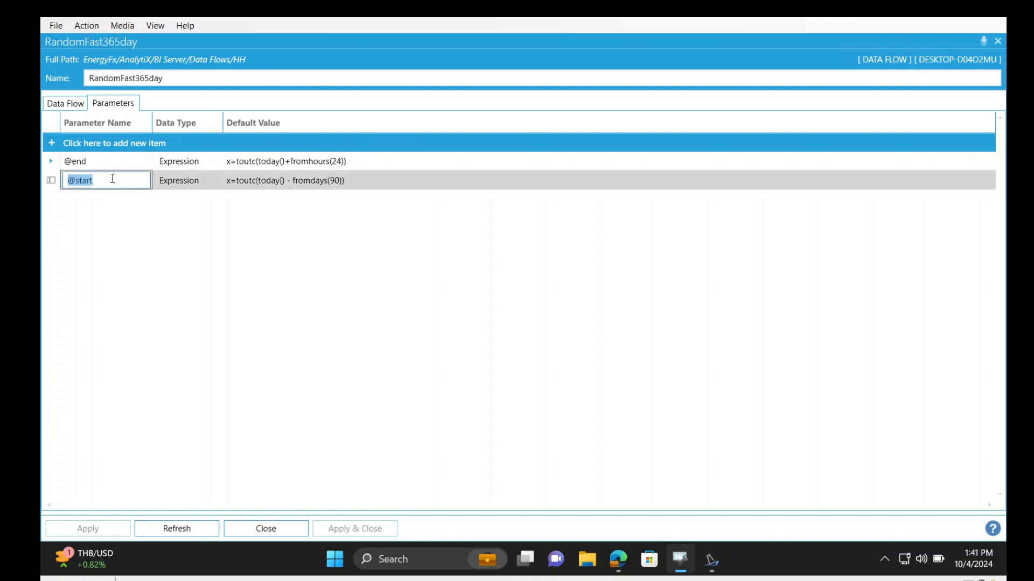
{"action": "left_click", "coordinate": [115, 161]}
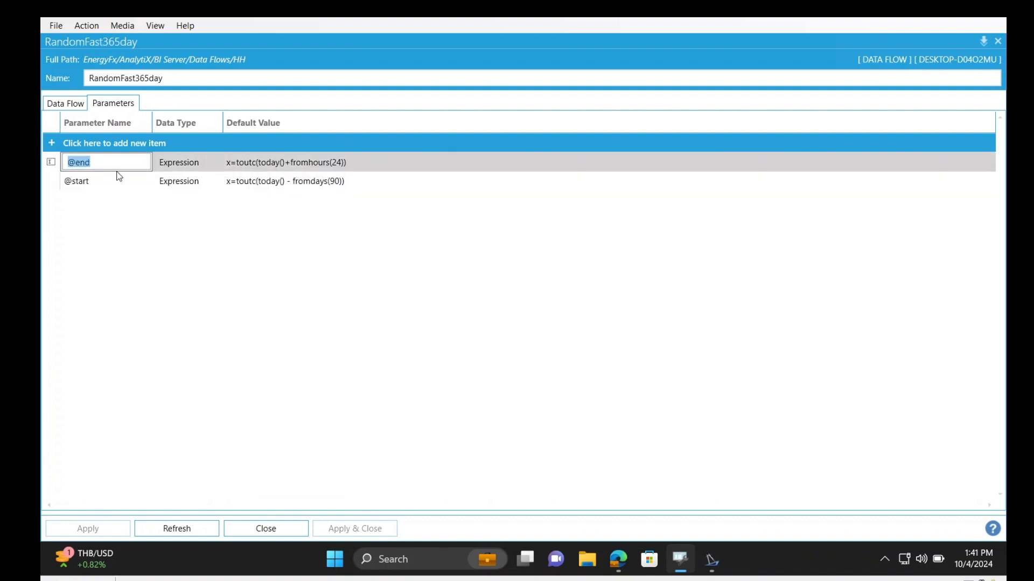
{"action": "left_click", "coordinate": [118, 182]}
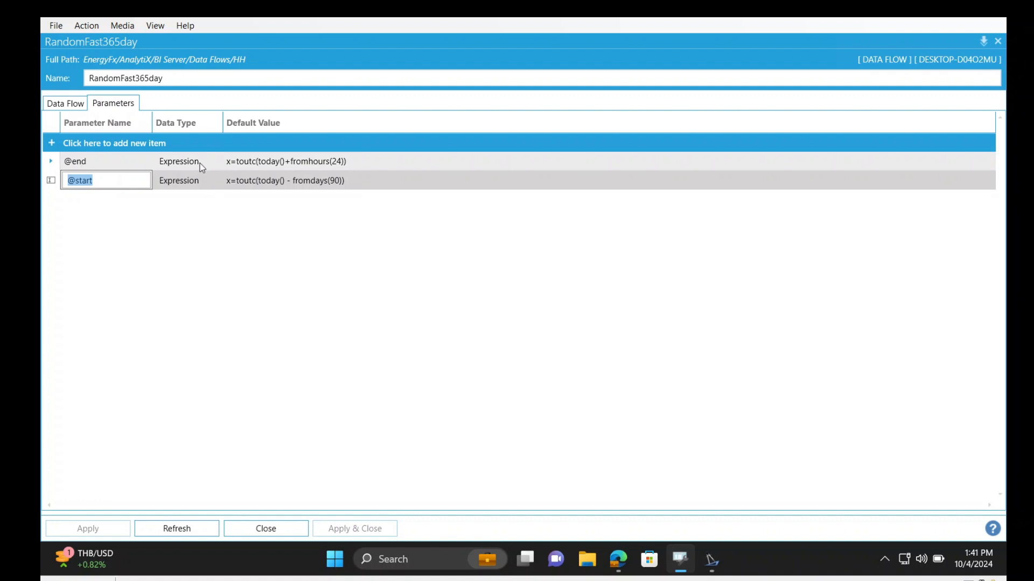
{"action": "left_click", "coordinate": [284, 180]}
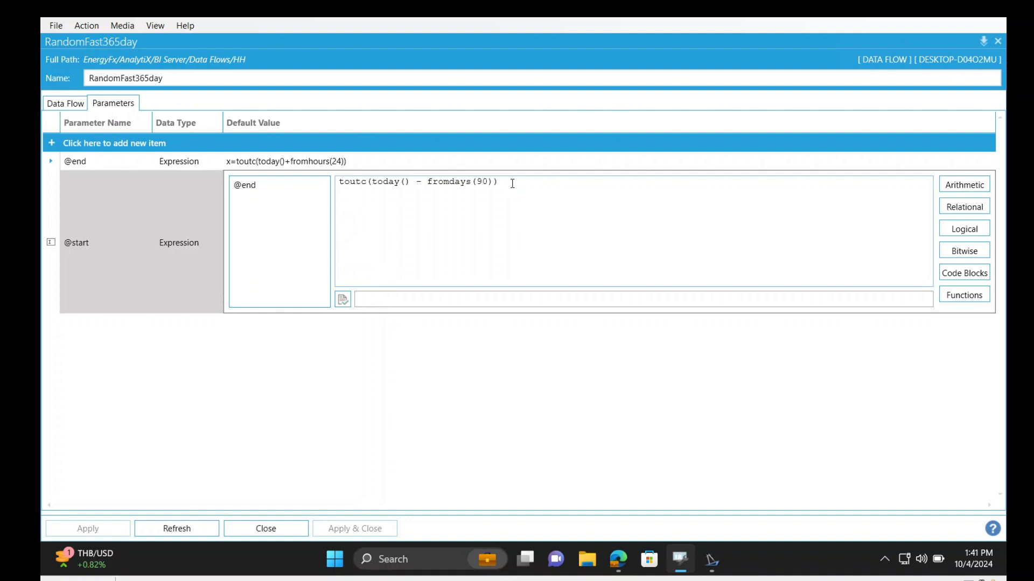
{"action": "left_click_drag", "start_coordinate": [508, 184], "coordinate": [424, 186]}
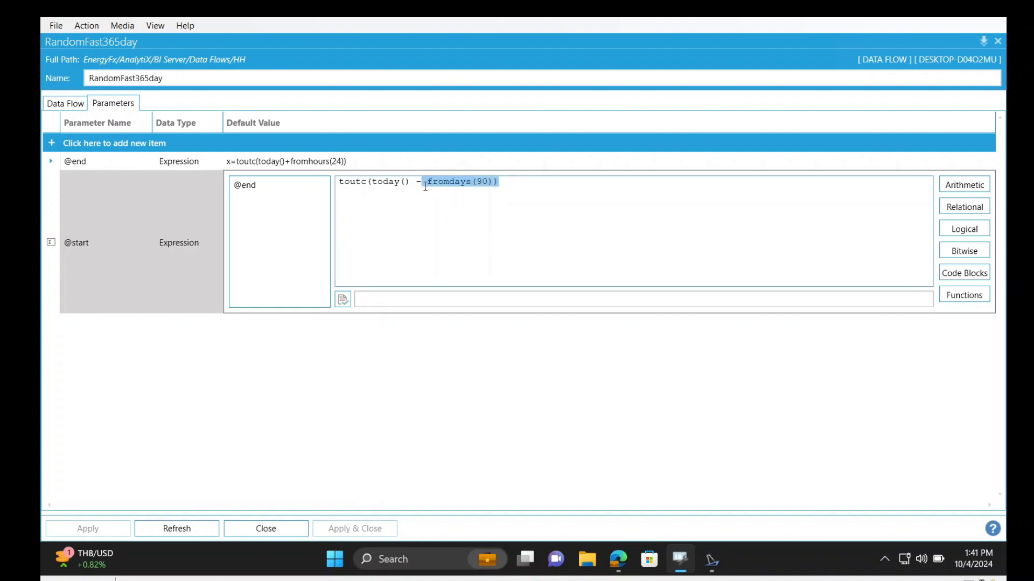
{"action": "left_click", "coordinate": [391, 160]}
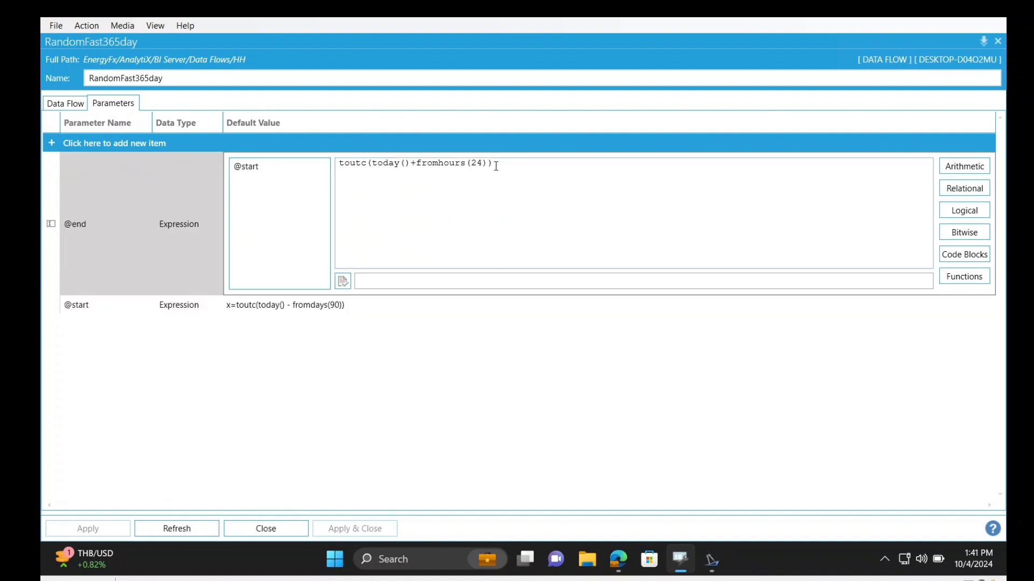
{"action": "left_click_drag", "start_coordinate": [493, 164], "coordinate": [340, 162]}
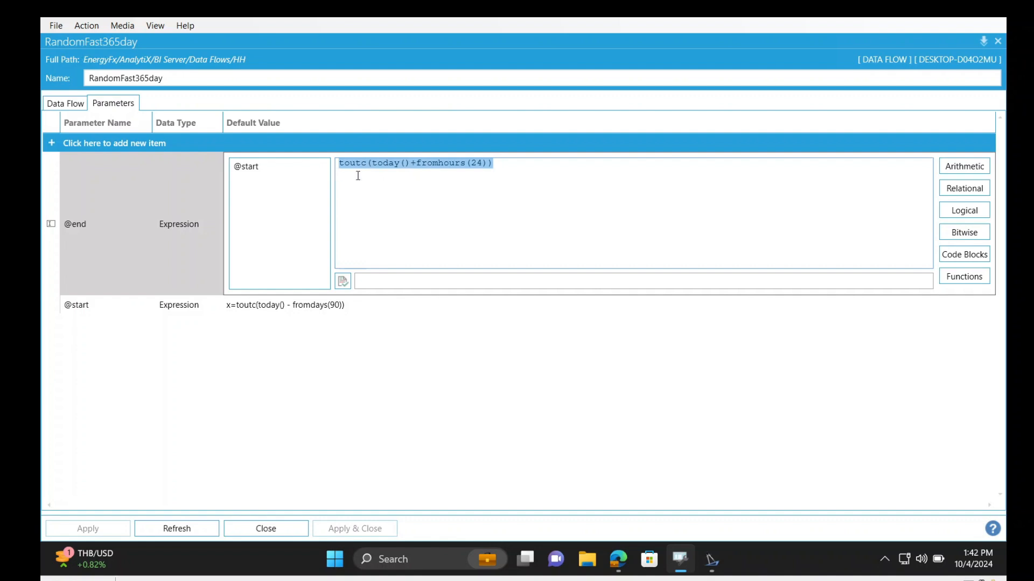
{"action": "left_click", "coordinate": [375, 180]}
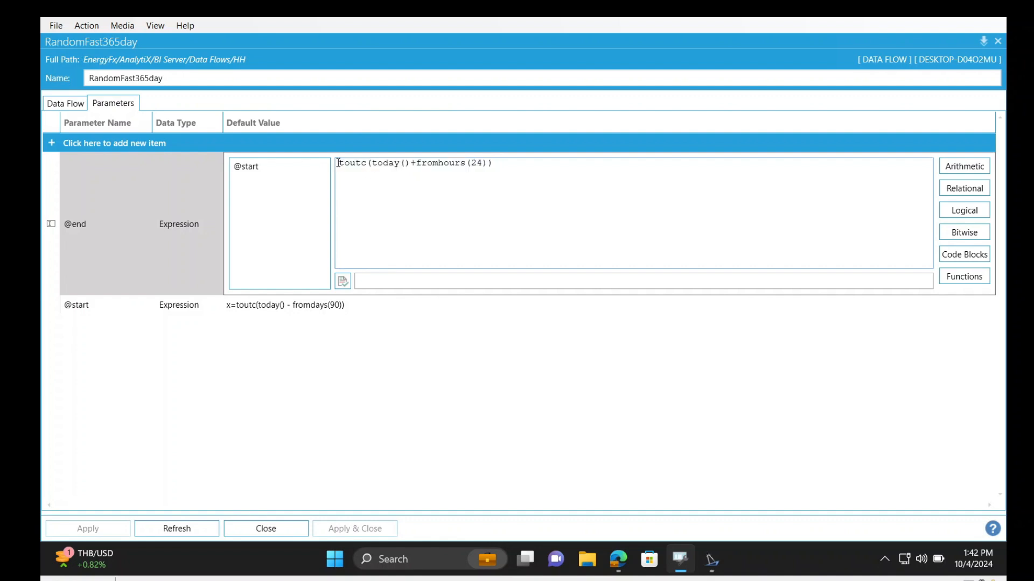
{"action": "mouse_move", "coordinate": [340, 162]}
{"action": "left_mouse_down"}
{"action": "mouse_move", "coordinate": [488, 163]}
{"action": "mouse_move", "coordinate": [325, 169]}
{"action": "left_mouse_up"}
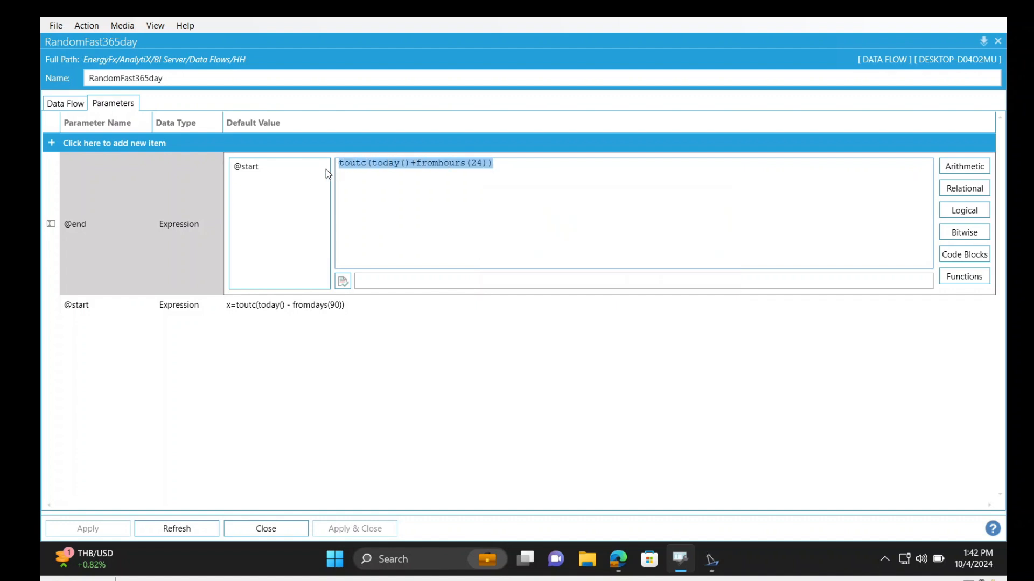
{"action": "double_click", "coordinate": [353, 163]}
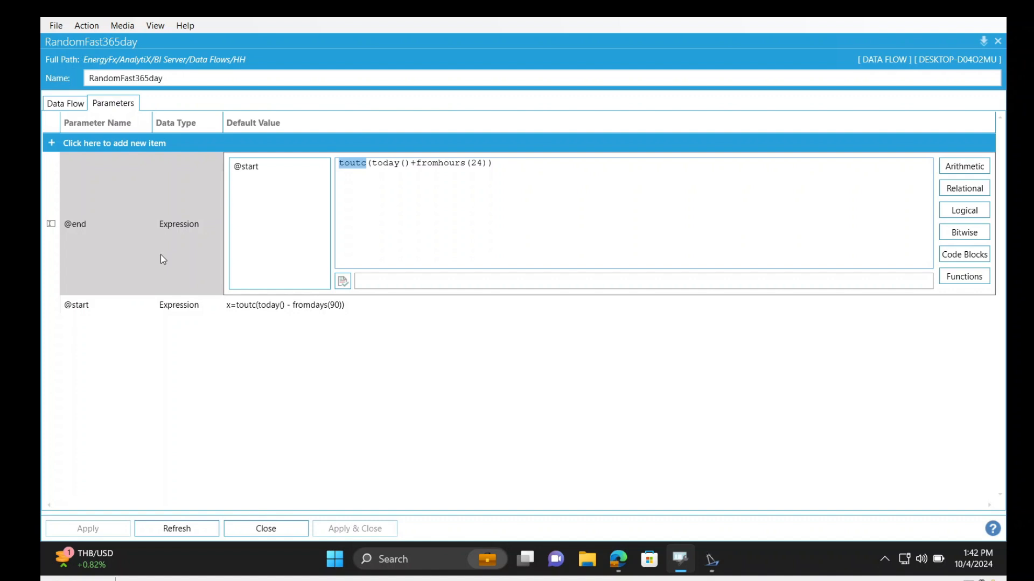
{"action": "left_click", "coordinate": [981, 42]}
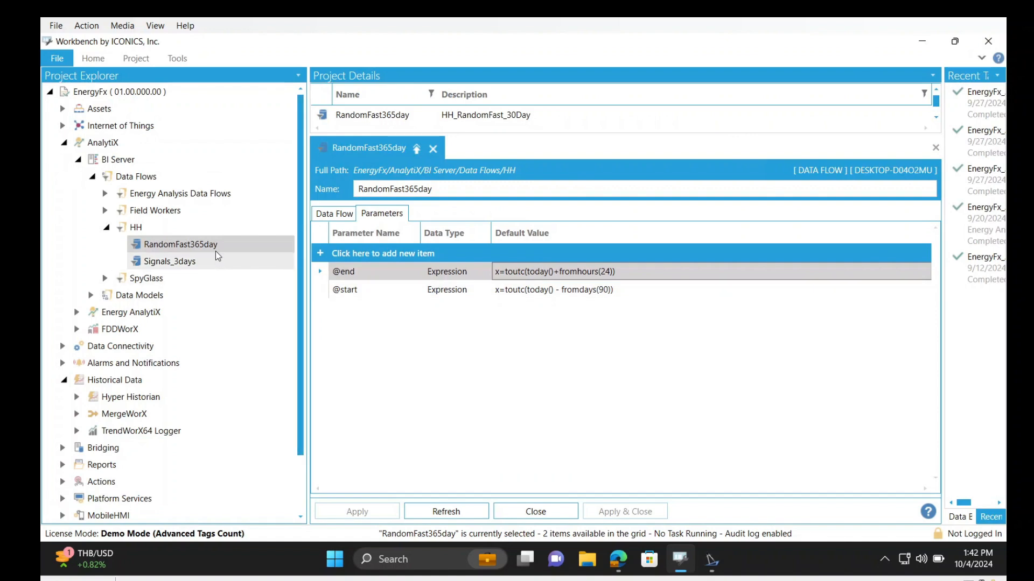
Show the data flow's steps in the enlarged editor and inspect the data source point of the Hyper Historian Aggregated Data 1 step
{"action": "left_click", "coordinate": [343, 214]}
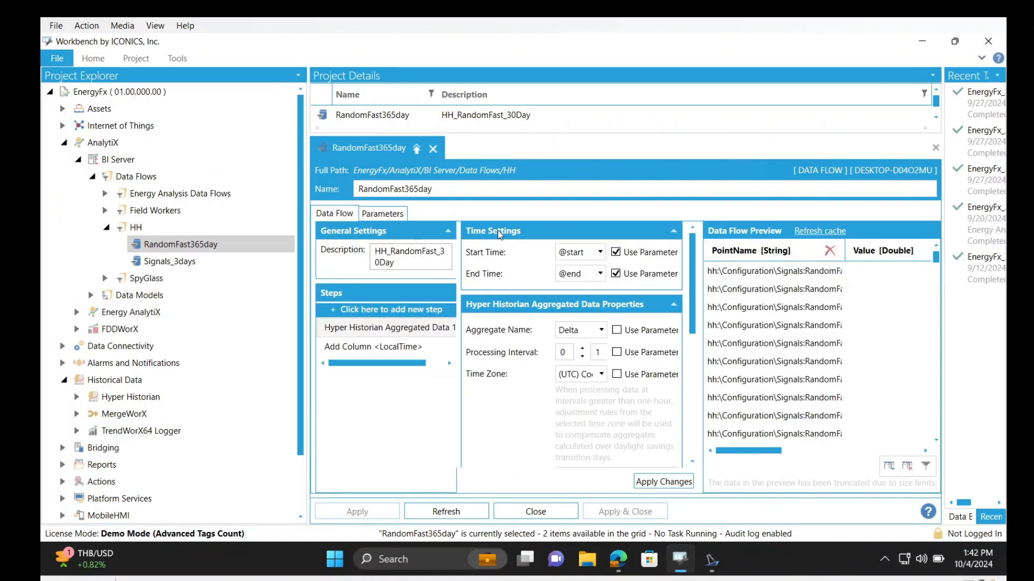
{"action": "left_click", "coordinate": [416, 149]}
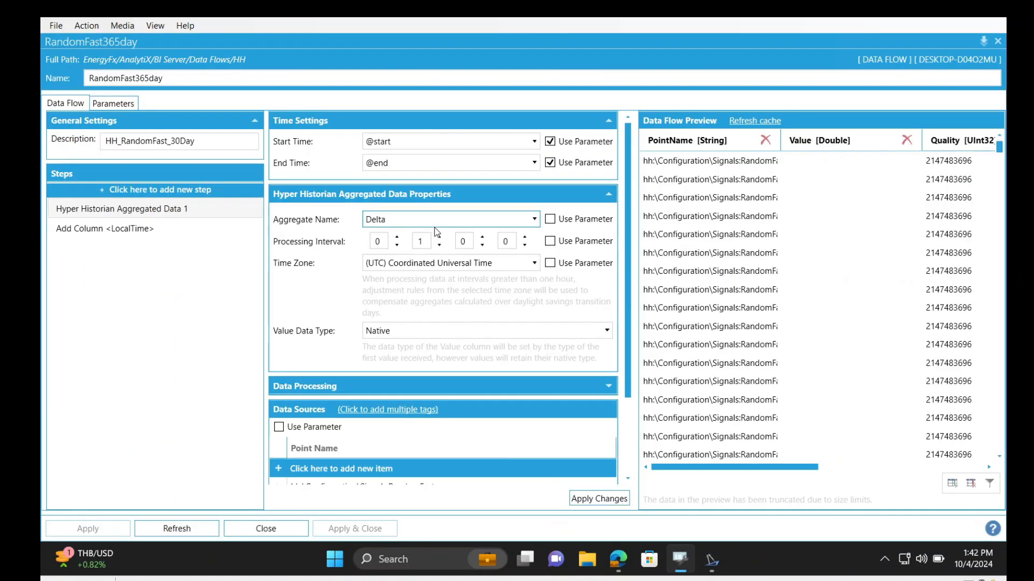
{"action": "scroll", "coordinate": [383, 357], "scroll_direction": "down", "scroll_amount": 3}
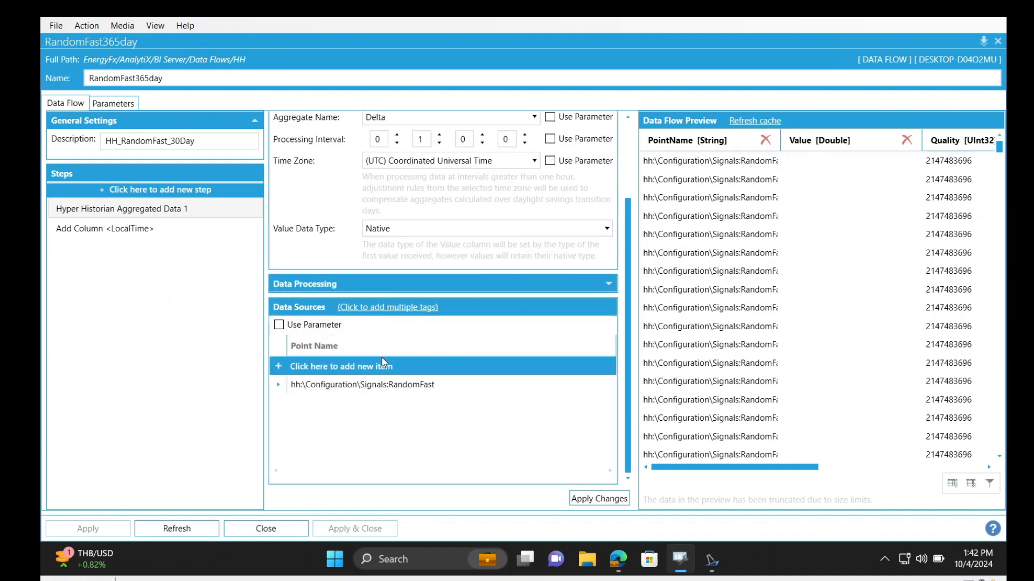
{"action": "left_click", "coordinate": [347, 385]}
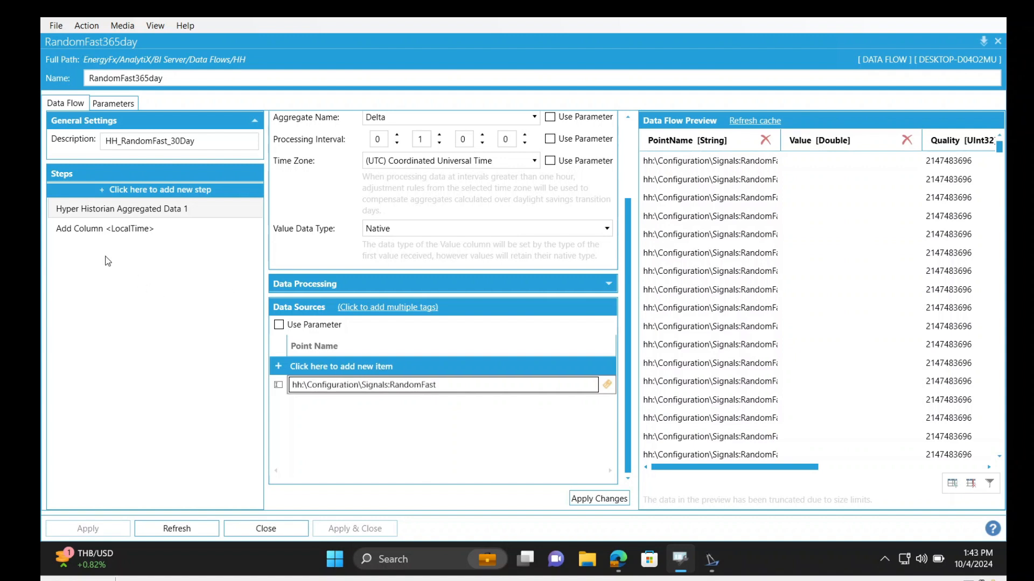
{"action": "left_click", "coordinate": [386, 411]}
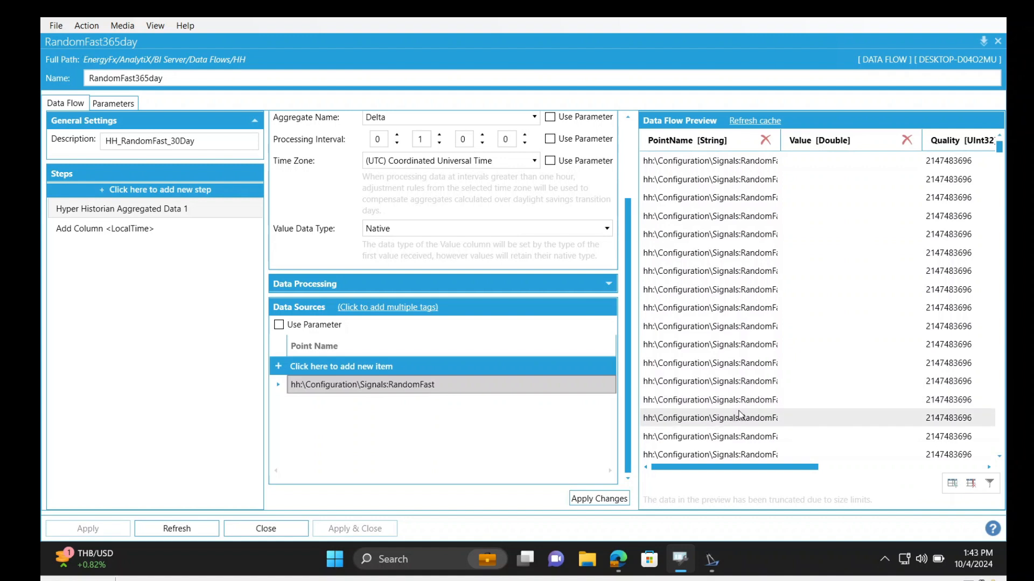
Examine the column name and expression of the Add Column <LocalTime> step, then restore the editor to the Workbench window
{"action": "left_click", "coordinate": [81, 228]}
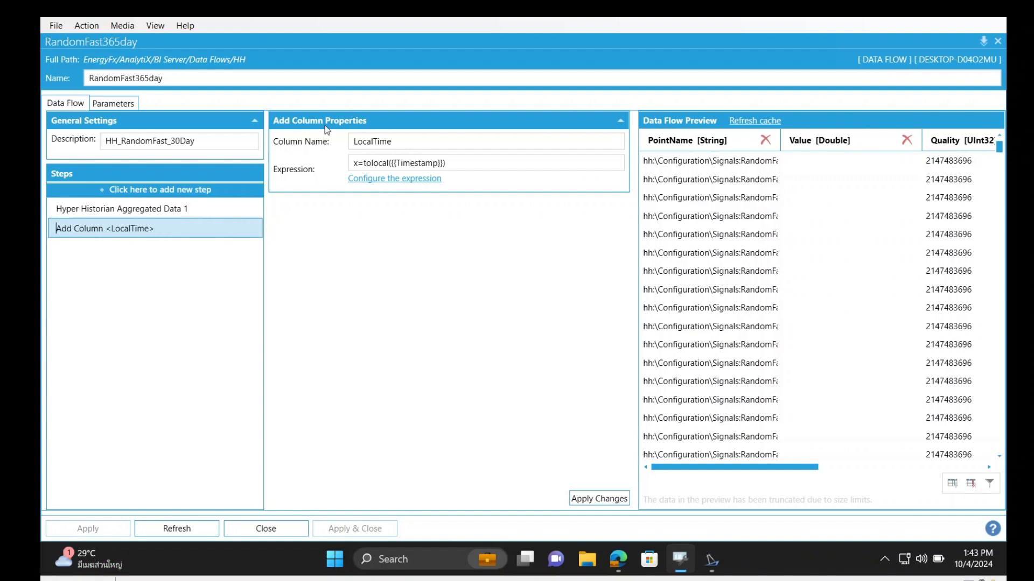
{"action": "double_click", "coordinate": [404, 143]}
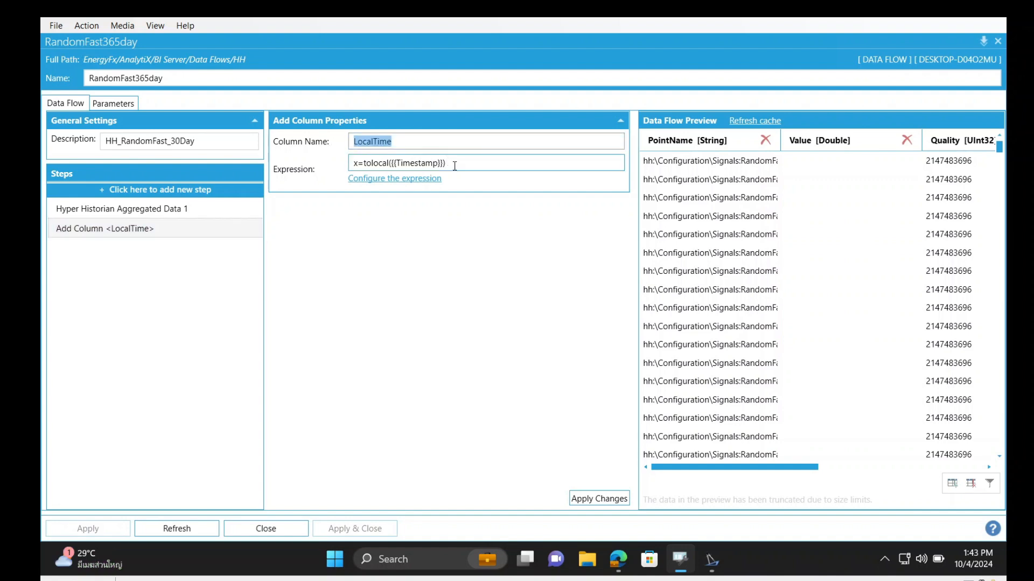
{"action": "left_click_drag", "start_coordinate": [455, 163], "coordinate": [338, 170]}
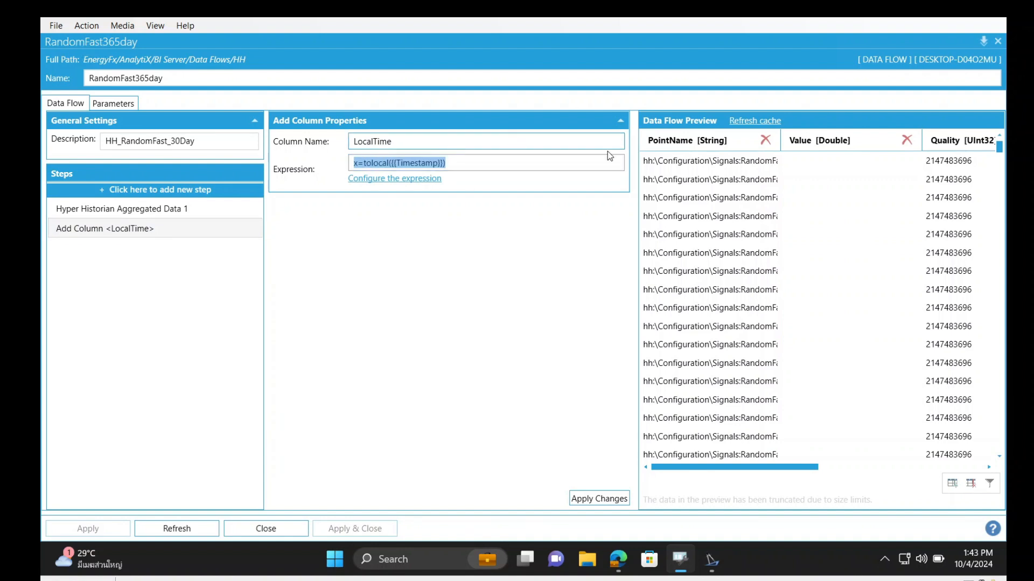
{"action": "left_click", "coordinate": [983, 41]}
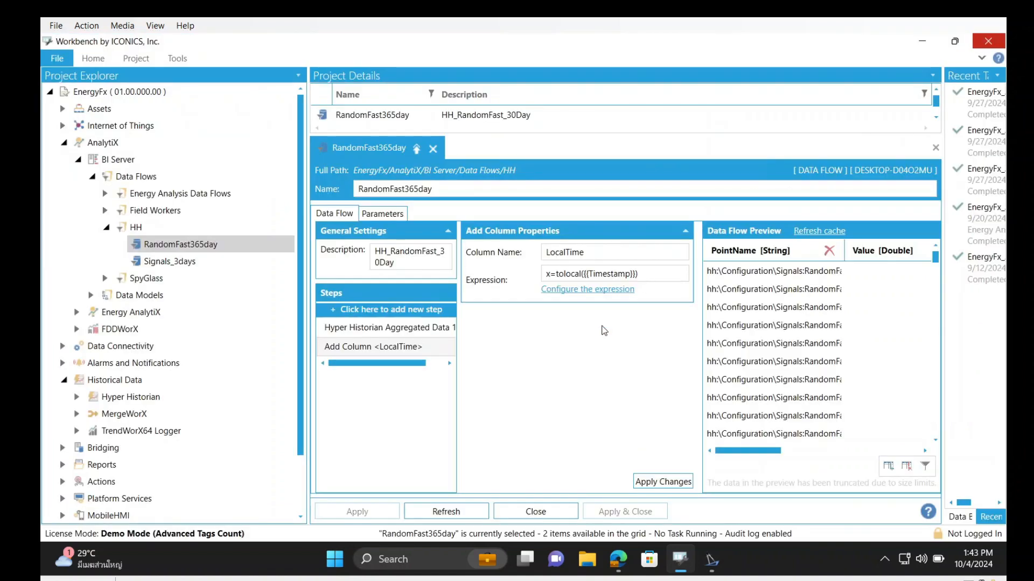
Switch to GraphWorX64 and browse the pen's data source to the RandomFast365day data flow under BI Server's HH folder, without changing it
{"action": "left_click", "coordinate": [713, 560]}
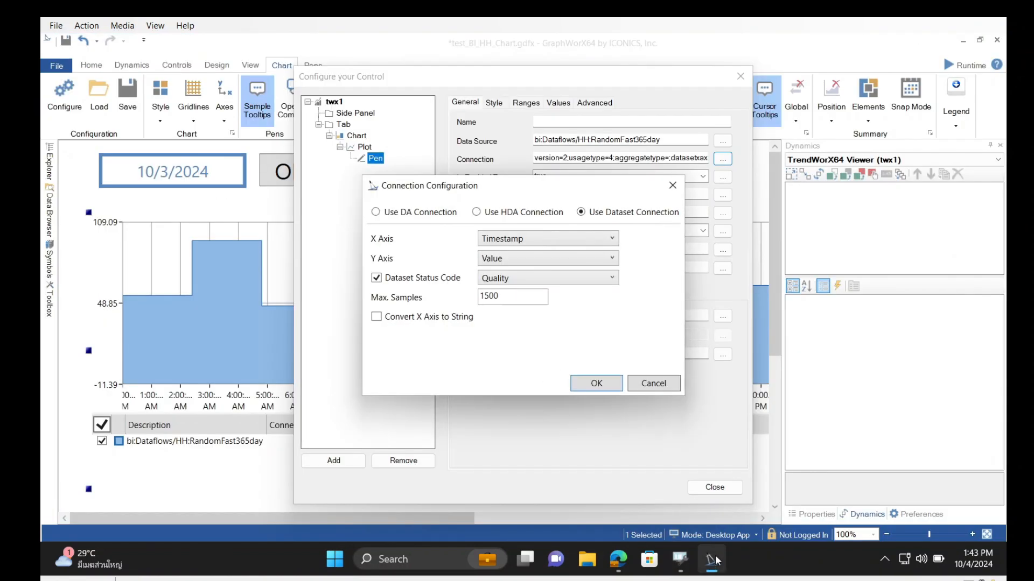
{"action": "left_click", "coordinate": [672, 185]}
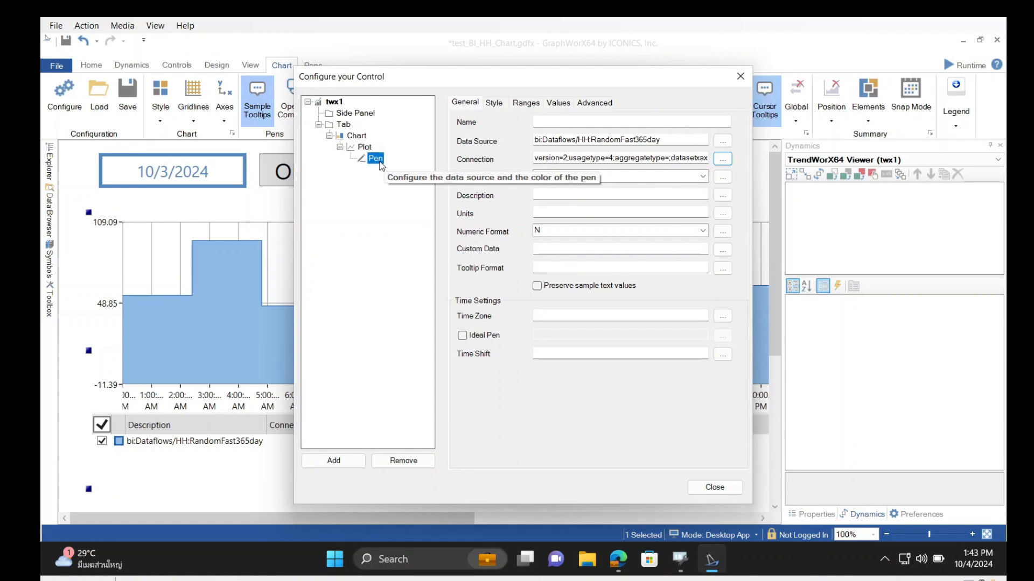
{"action": "left_click", "coordinate": [700, 142]}
{"action": "left_click", "coordinate": [722, 141]}
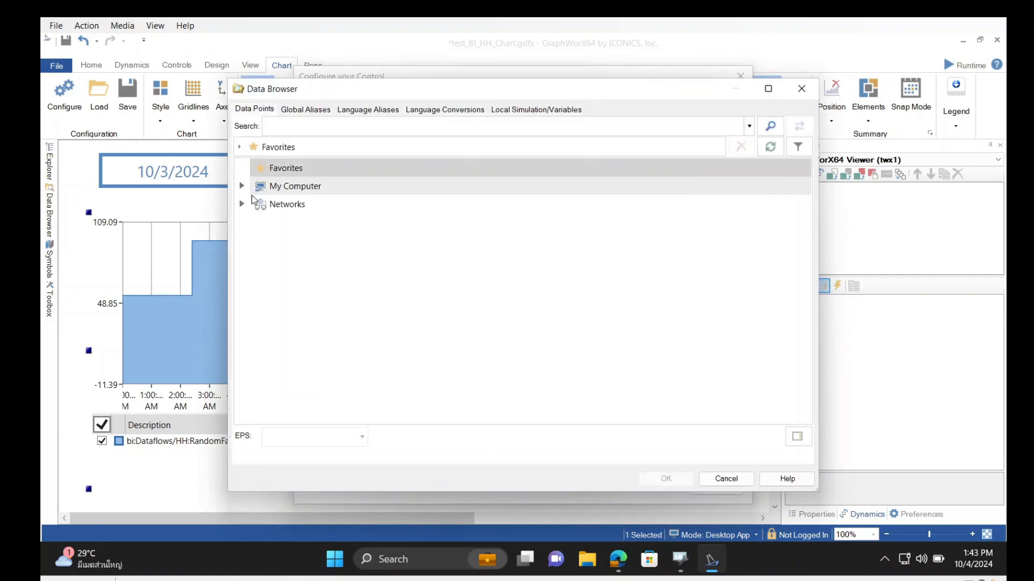
{"action": "left_click", "coordinate": [242, 187]}
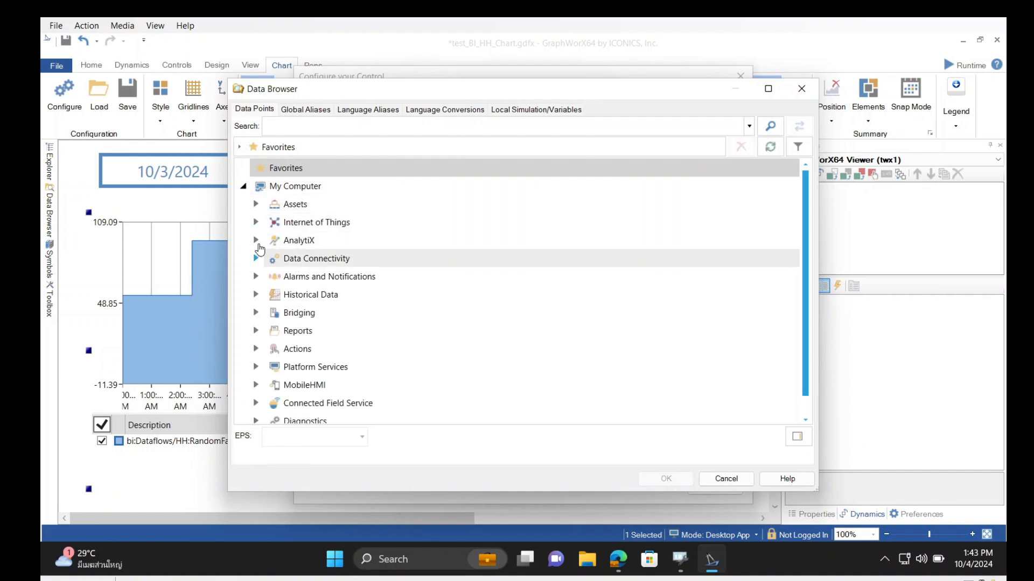
{"action": "left_click", "coordinate": [256, 241]}
{"action": "left_click", "coordinate": [270, 259]}
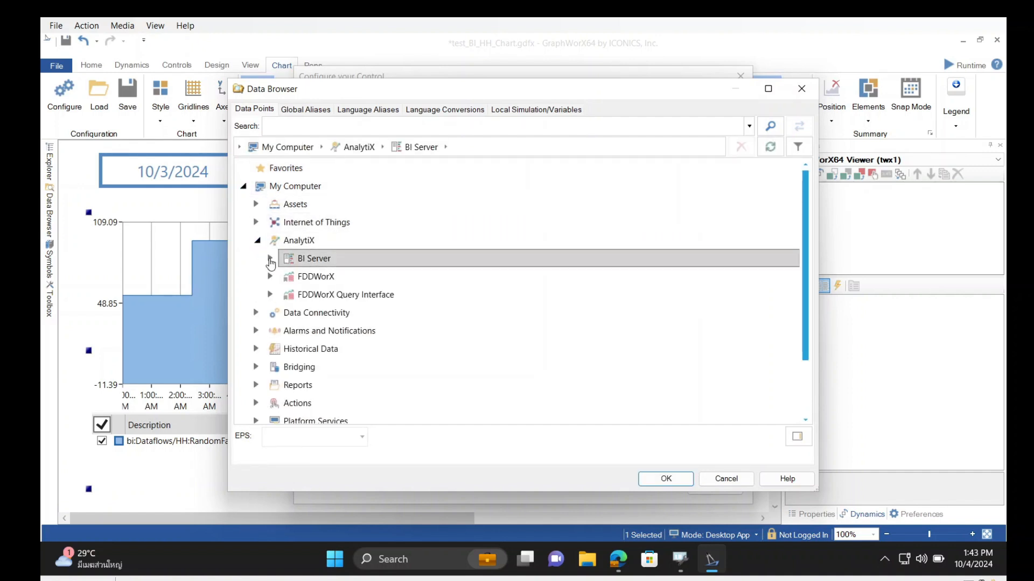
{"action": "left_click", "coordinate": [285, 277]}
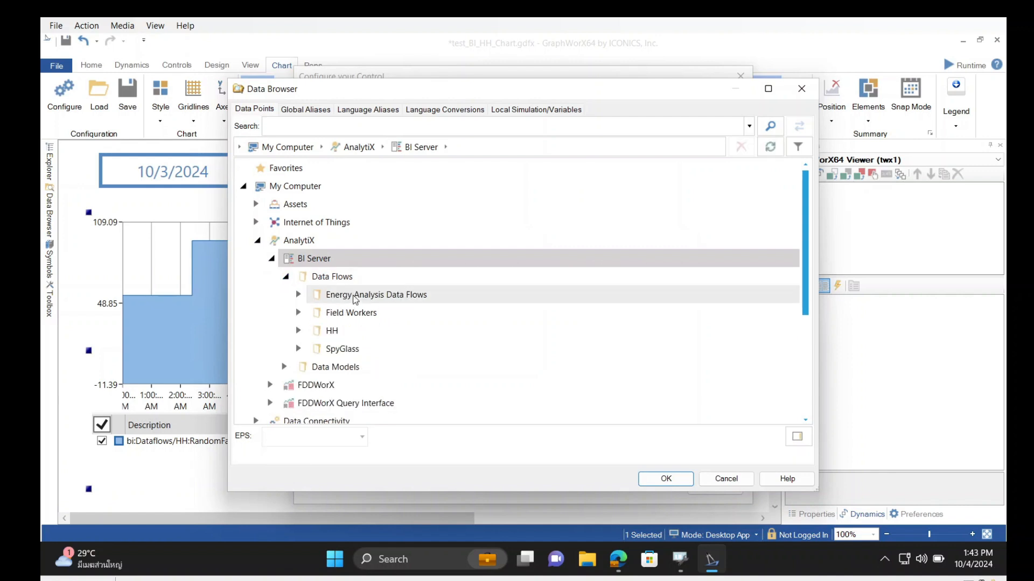
{"action": "left_click", "coordinate": [301, 331]}
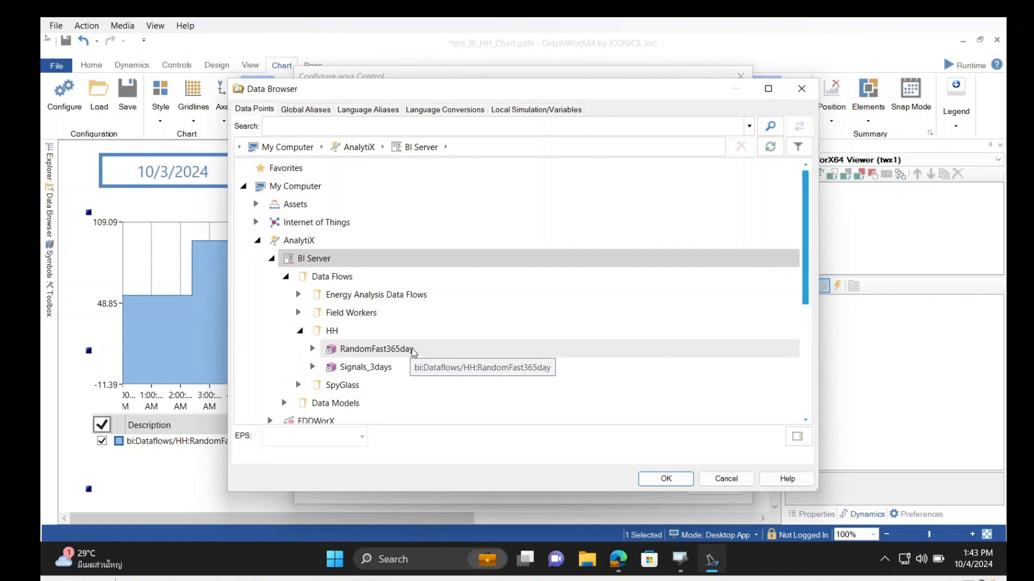
{"action": "left_click", "coordinate": [726, 479]}
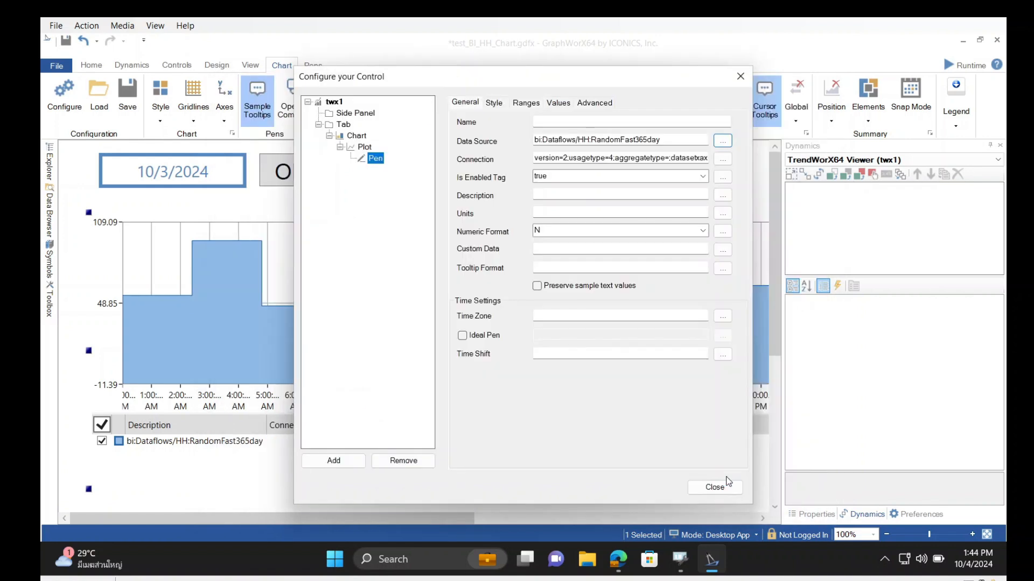
Review the column choices for the Y axis and dataset status code in the pen's connection configuration, keeping Value and Quality
{"action": "left_click", "coordinate": [722, 159]}
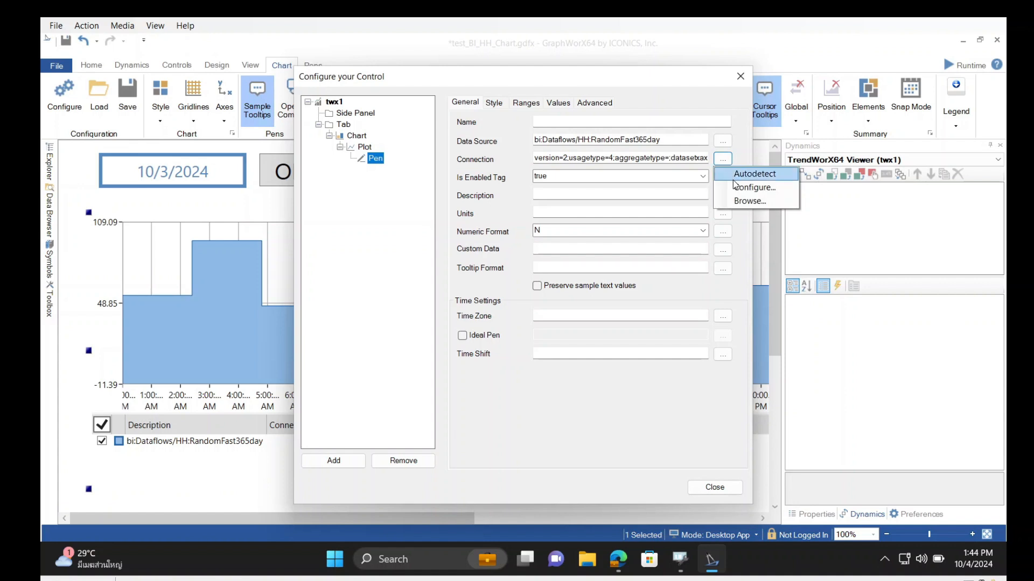
{"action": "left_click", "coordinate": [742, 193]}
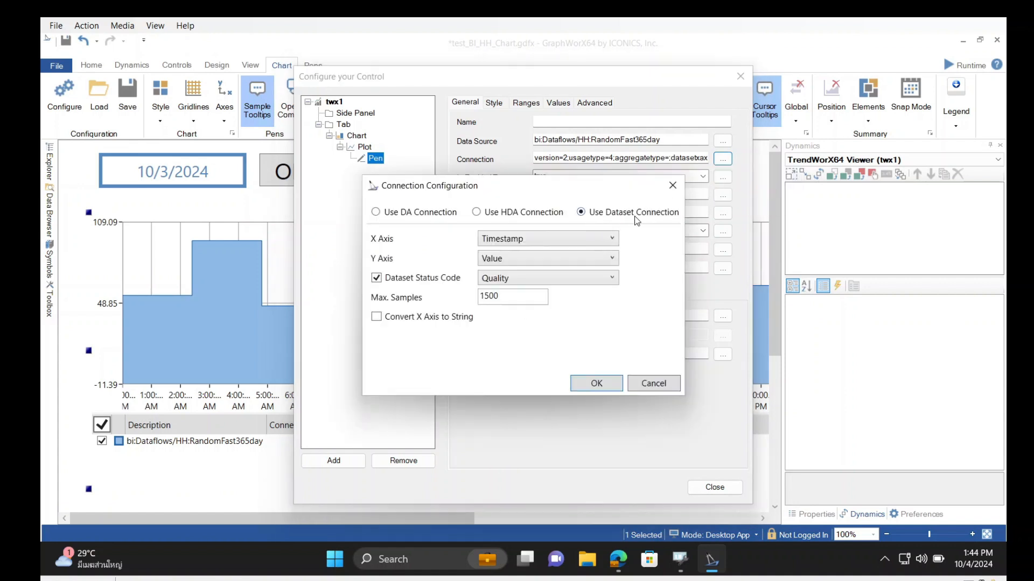
{"action": "left_click", "coordinate": [517, 257]}
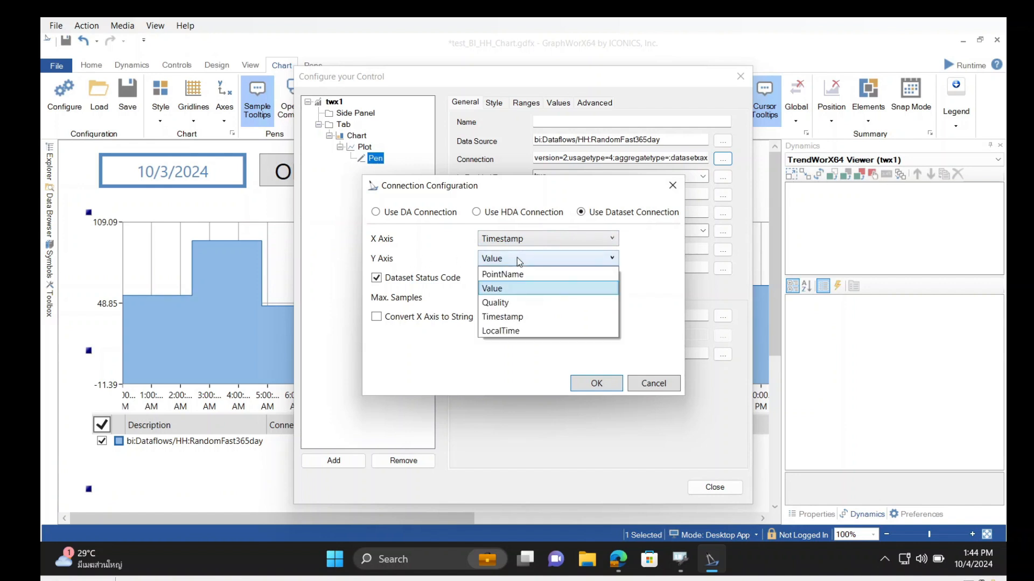
{"action": "left_click", "coordinate": [517, 257]}
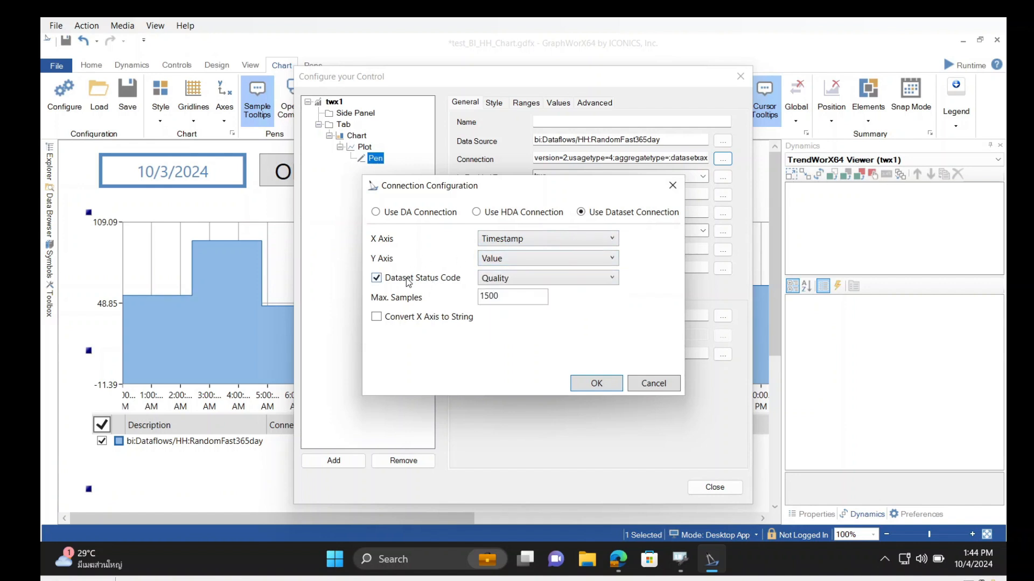
{"action": "left_click", "coordinate": [505, 279]}
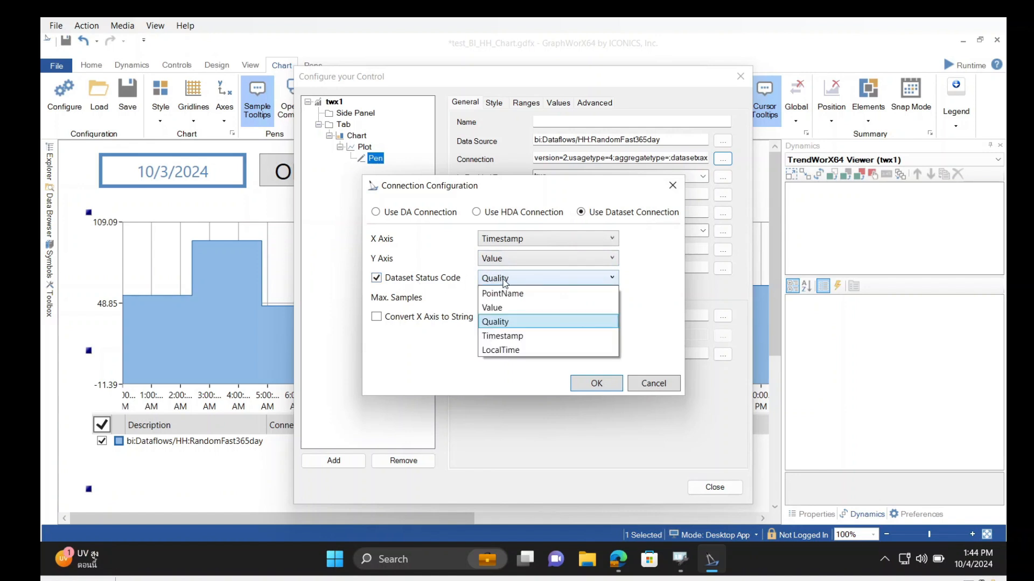
{"action": "left_click", "coordinate": [505, 279]}
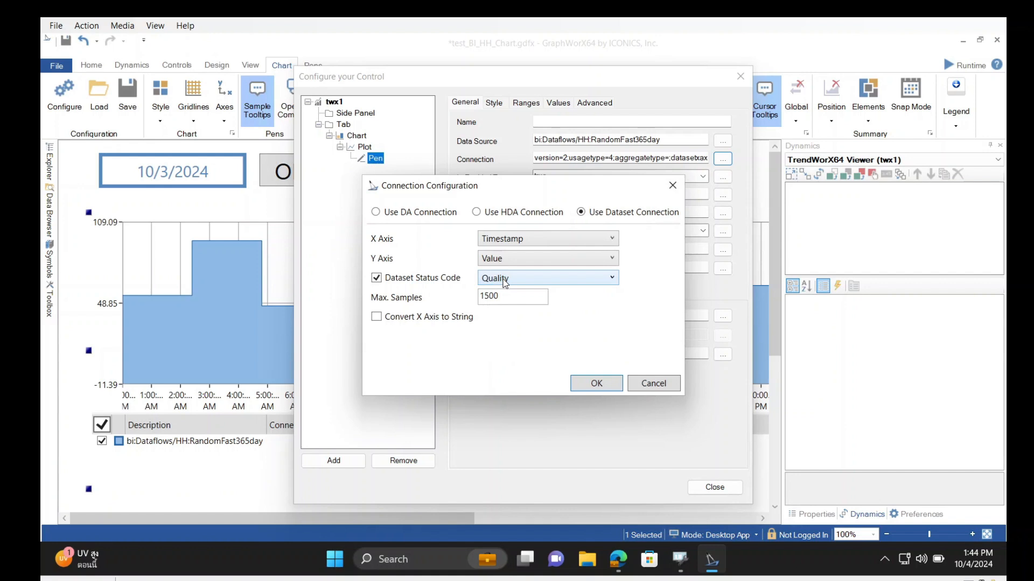
{"action": "left_click", "coordinate": [600, 388]}
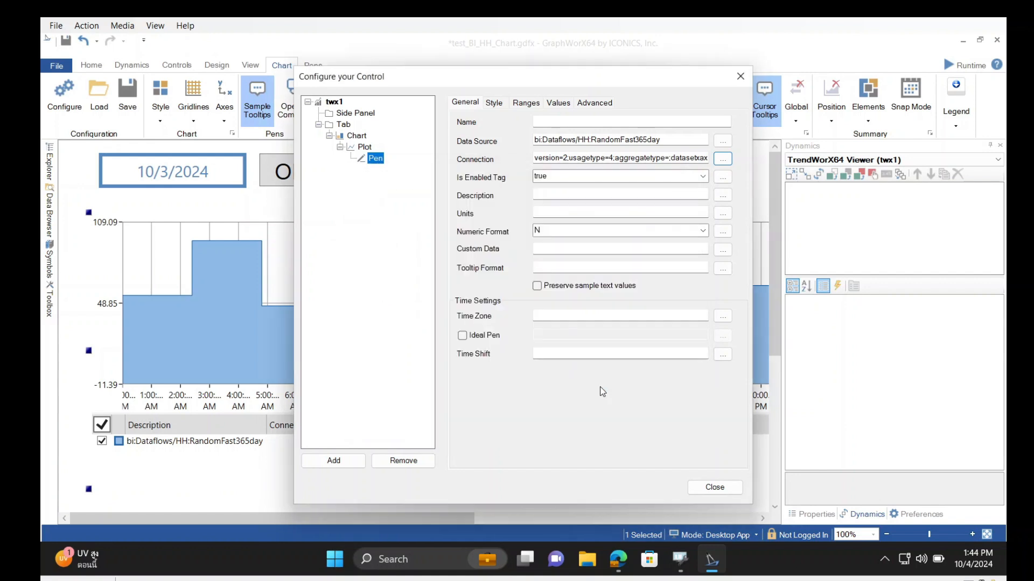
Check the plot type used by the chart's plot, then show the chart's own settings
{"action": "left_click", "coordinate": [355, 136]}
{"action": "left_click", "coordinate": [362, 147]}
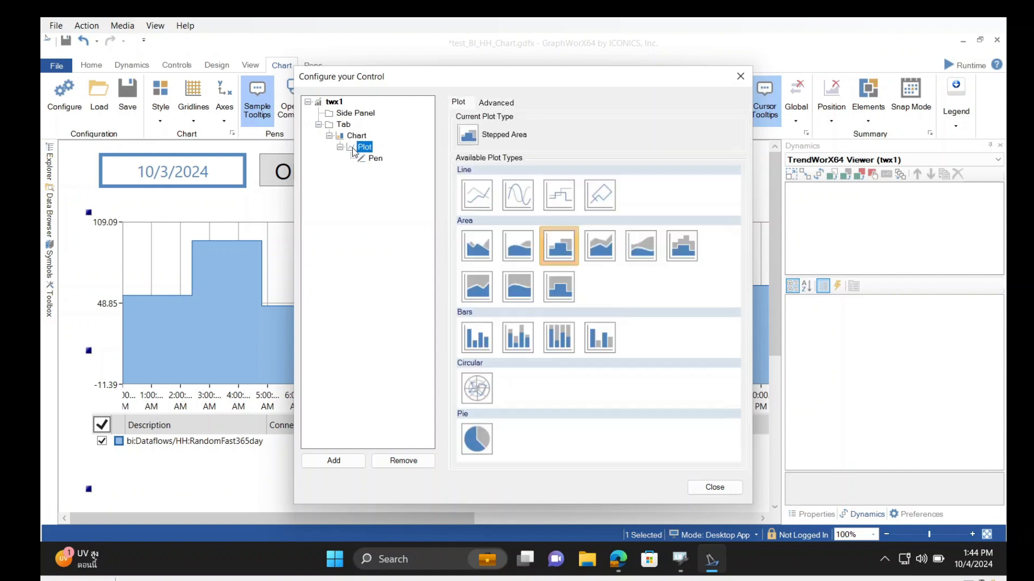
{"action": "left_click", "coordinate": [355, 136]}
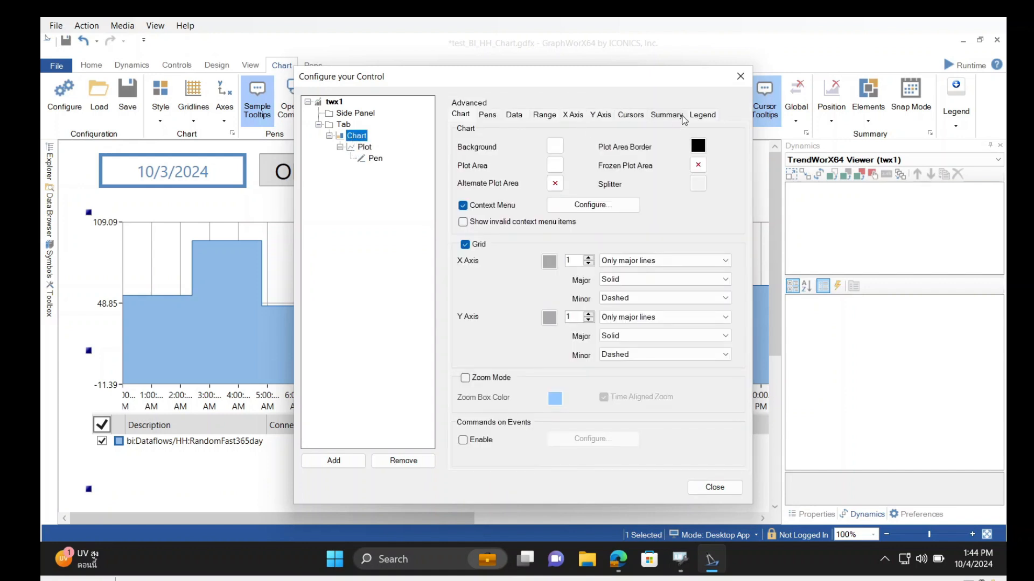
Examine the TrendPeriod property among the chart's advanced properties, then close the control configuration without changes
{"action": "left_click", "coordinate": [470, 104]}
{"action": "scroll", "coordinate": [619, 247], "scroll_direction": "down", "scroll_amount": 6}
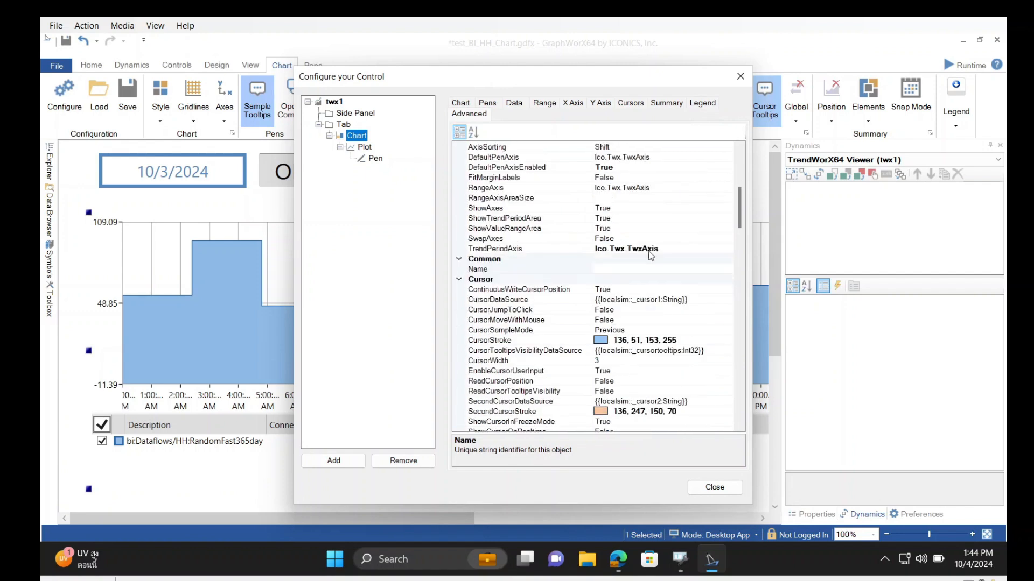
{"action": "scroll", "coordinate": [628, 305], "scroll_direction": "down", "scroll_amount": 15}
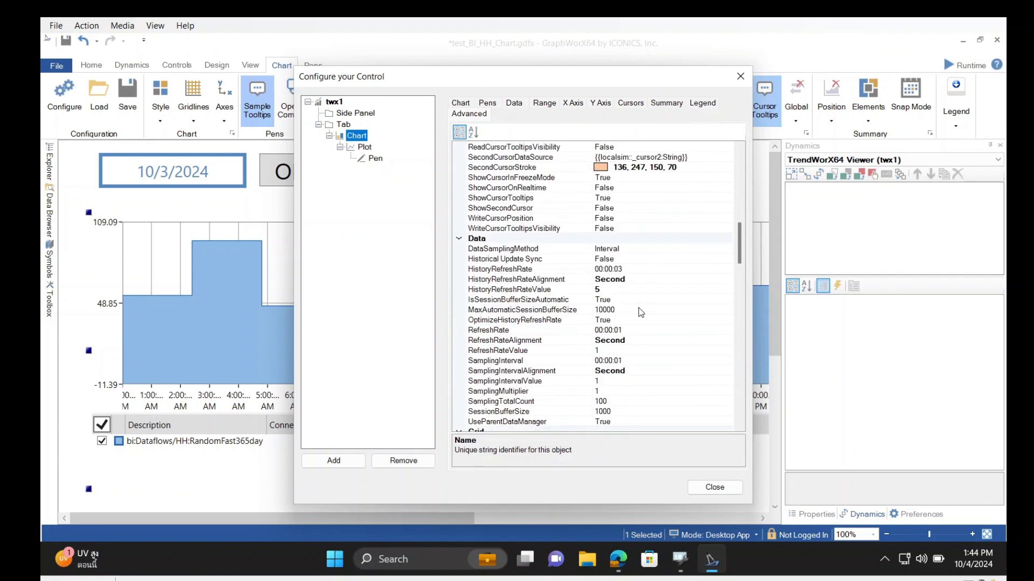
{"action": "scroll", "coordinate": [640, 306], "scroll_direction": "down", "scroll_amount": 5}
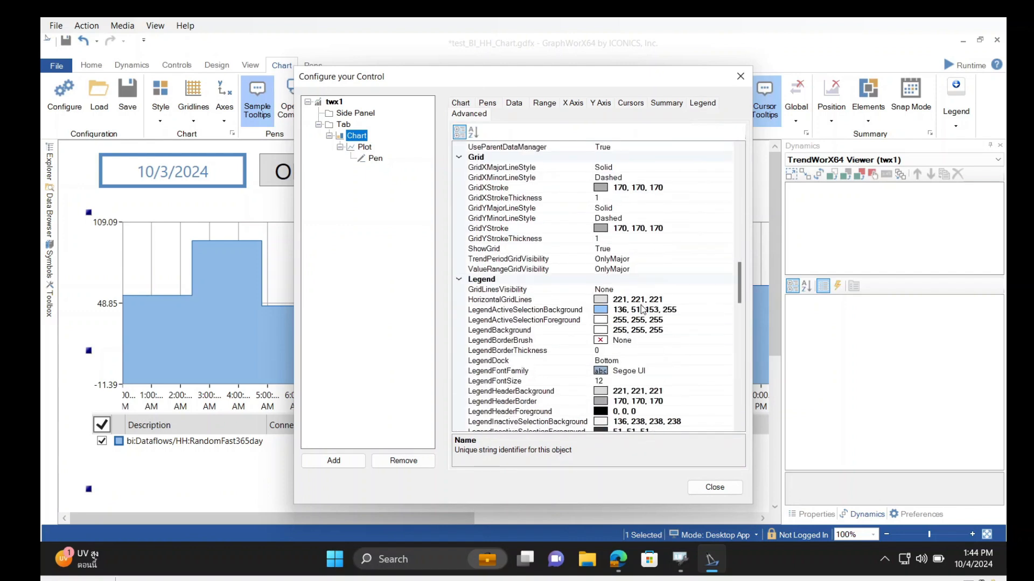
{"action": "scroll", "coordinate": [642, 308], "scroll_direction": "up", "scroll_amount": 4}
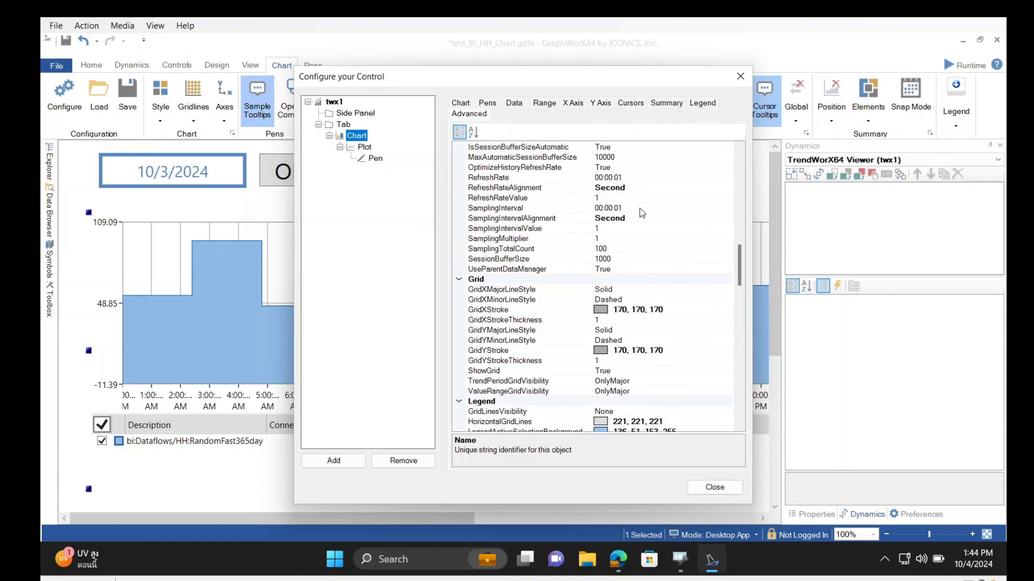
{"action": "scroll", "coordinate": [662, 236], "scroll_direction": "down", "scroll_amount": 15}
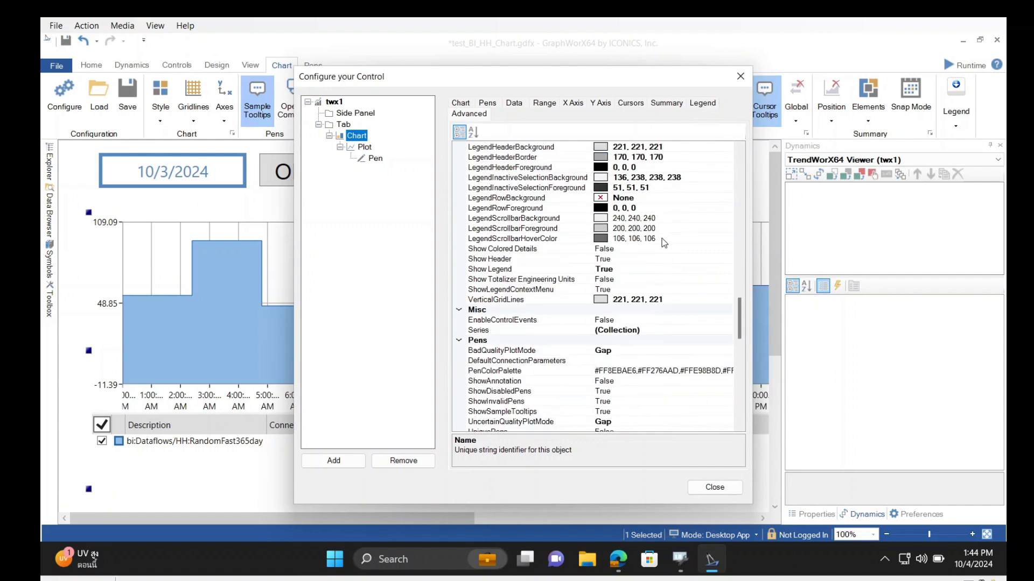
{"action": "scroll", "coordinate": [664, 244], "scroll_direction": "down", "scroll_amount": 8}
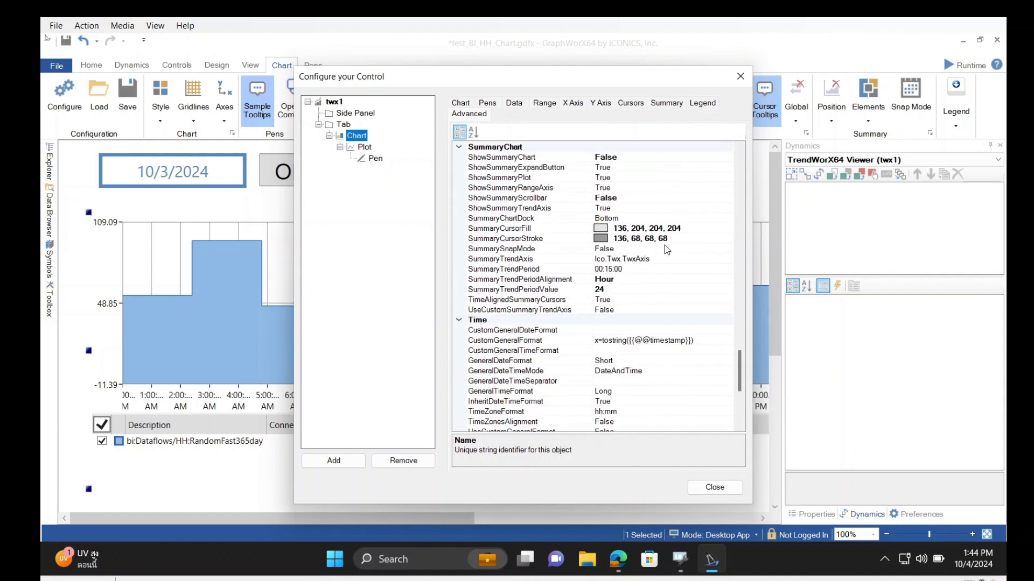
{"action": "scroll", "coordinate": [631, 289], "scroll_direction": "down", "scroll_amount": 4}
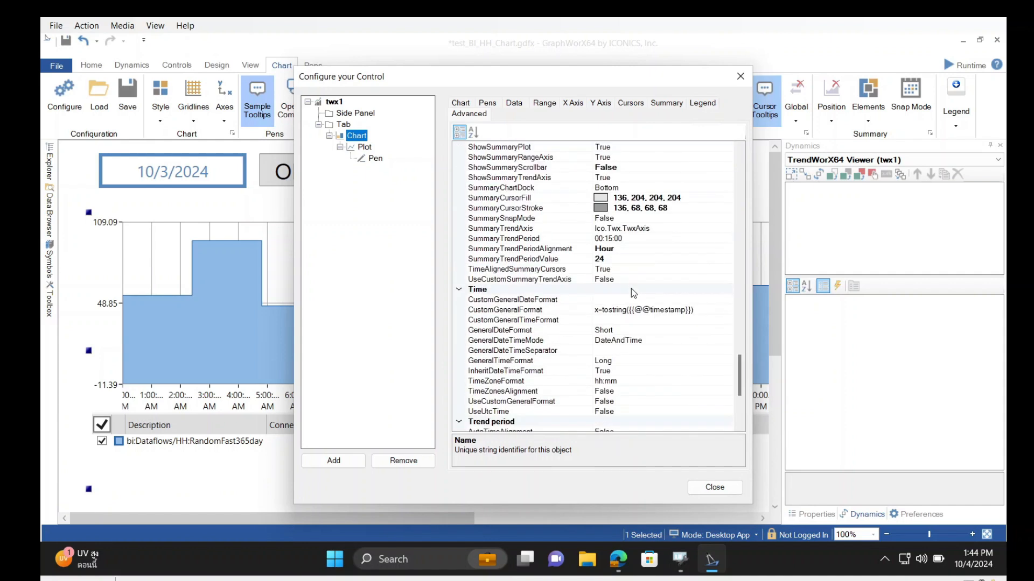
{"action": "scroll", "coordinate": [636, 295], "scroll_direction": "down", "scroll_amount": 2}
{"action": "left_click", "coordinate": [651, 330]}
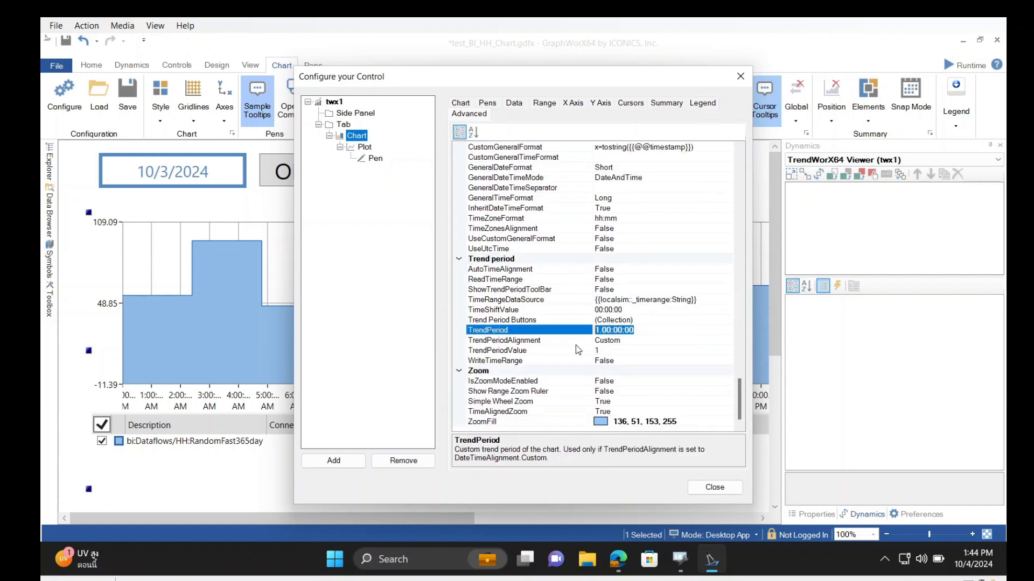
{"action": "left_click", "coordinate": [740, 76]}
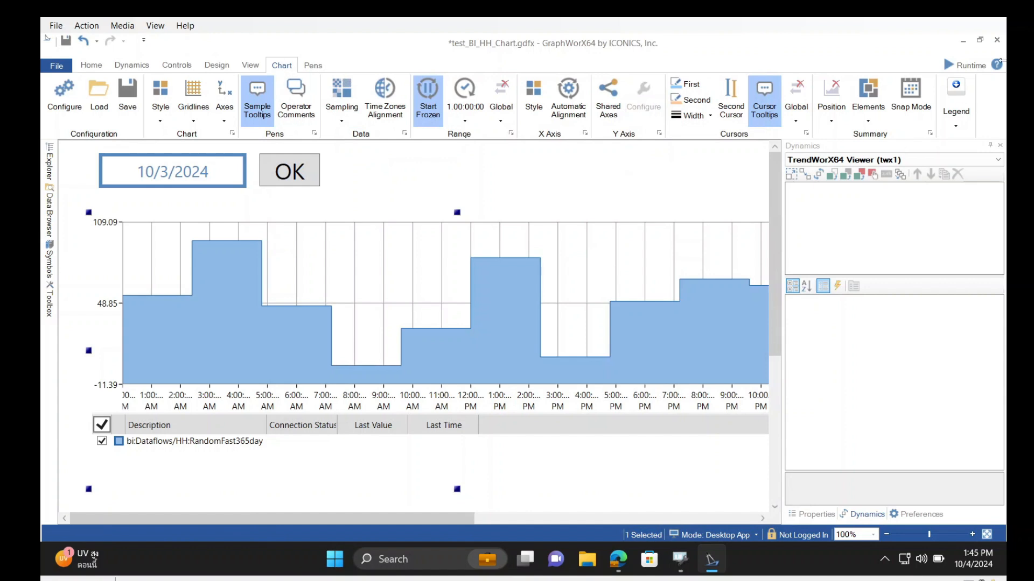
Run the display in runtime mode, choose 10/3/2024 as the date and apply it to the chart
{"action": "left_click", "coordinate": [943, 66]}
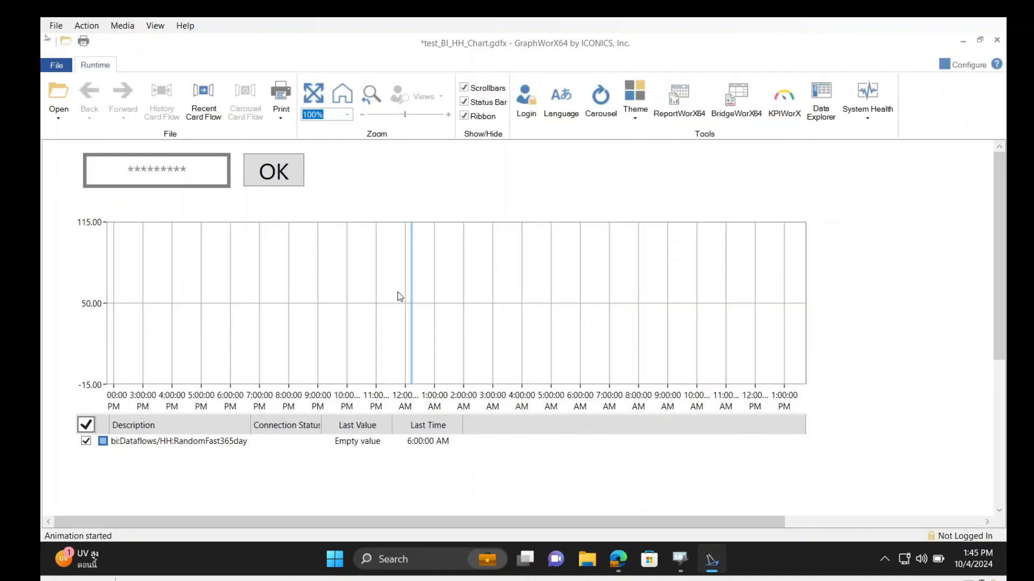
{"action": "left_click", "coordinate": [197, 179]}
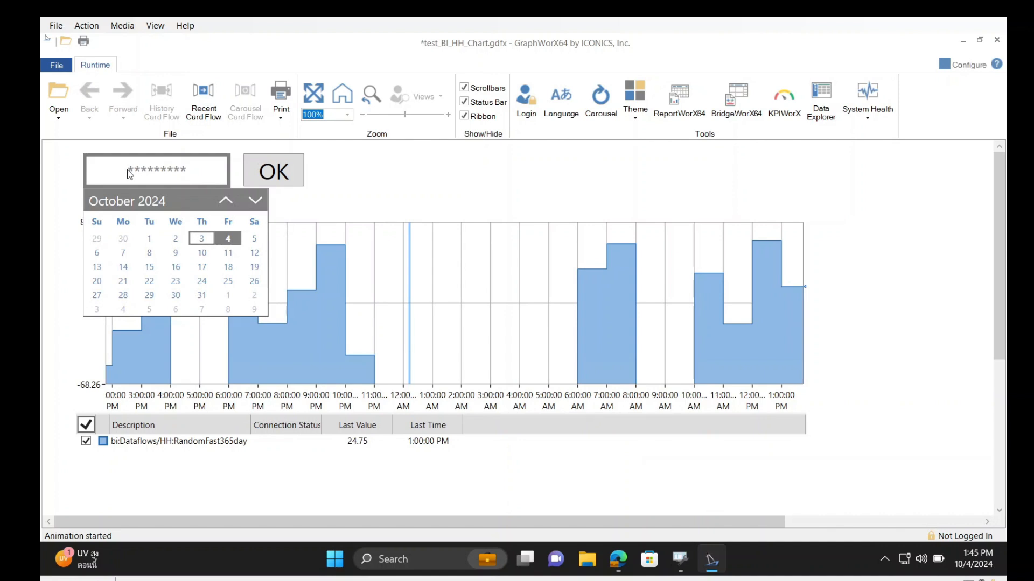
{"action": "left_click", "coordinate": [202, 238]}
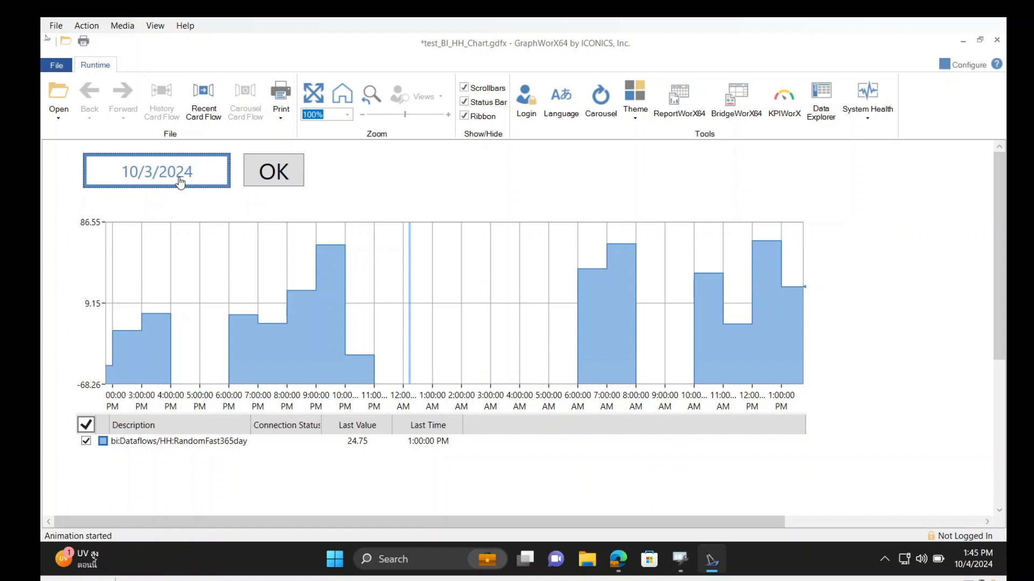
{"action": "left_click", "coordinate": [284, 172]}
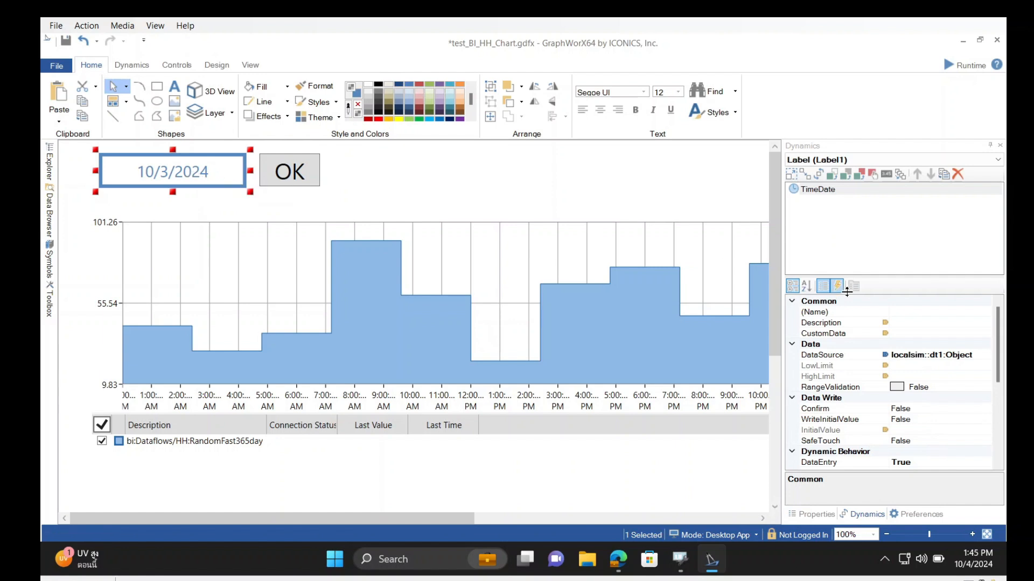
Inspect the dt1 object variable behind the date label's data source, then close the Data Browser without changes
{"action": "left_click", "coordinate": [943, 354]}
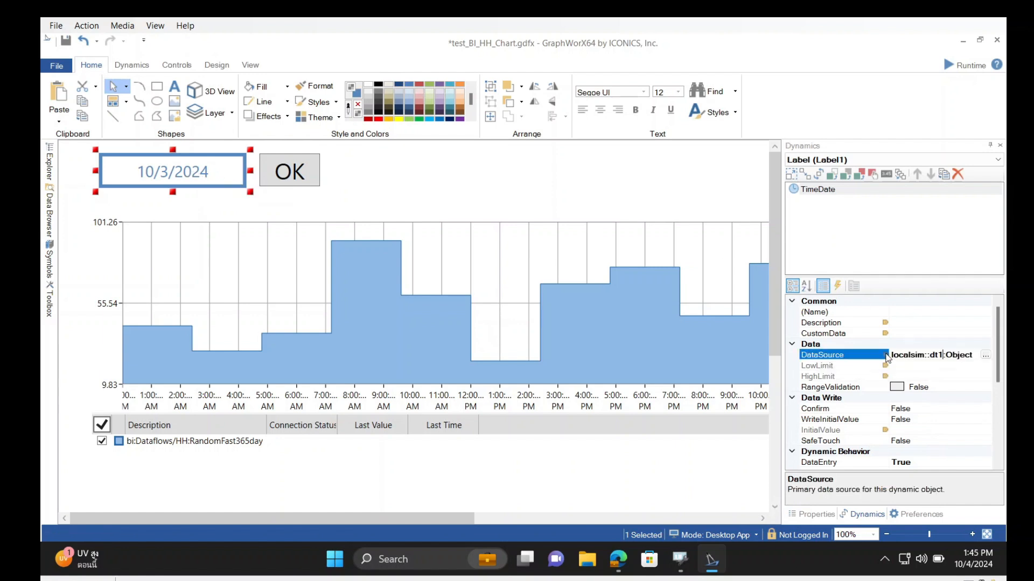
{"action": "left_click", "coordinate": [985, 355]}
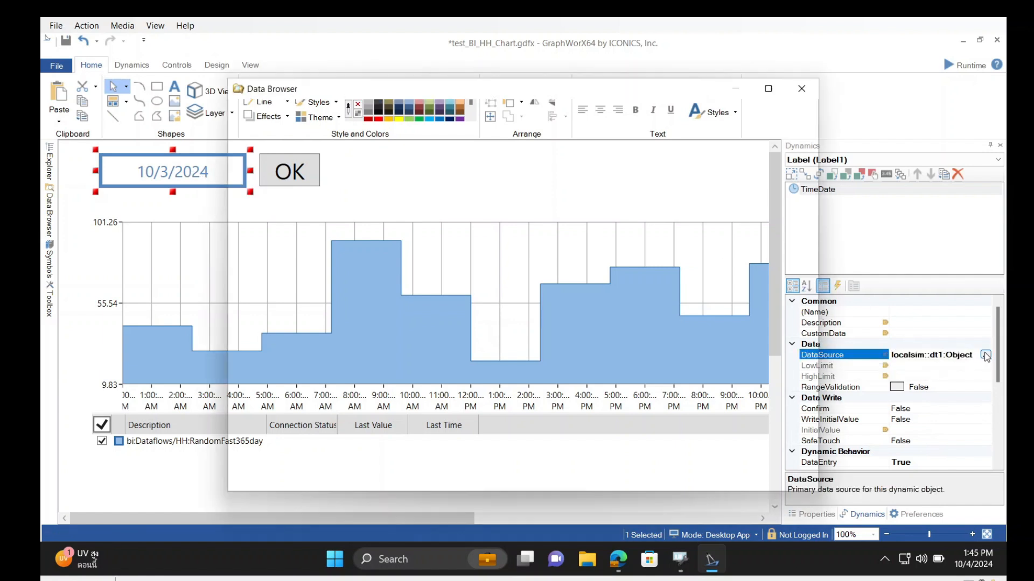
{"action": "left_click", "coordinate": [725, 132]}
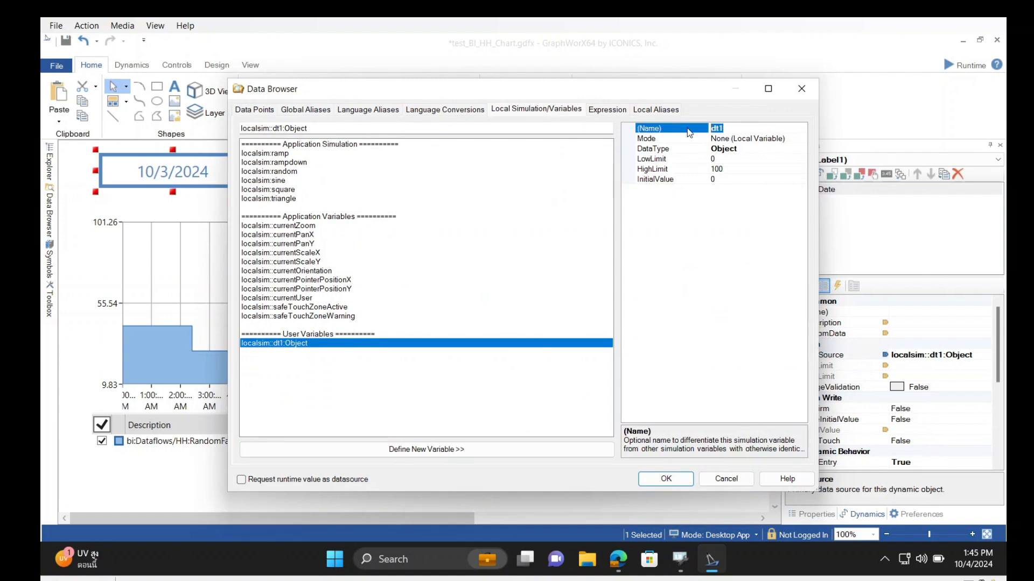
{"action": "left_click", "coordinate": [801, 89]}
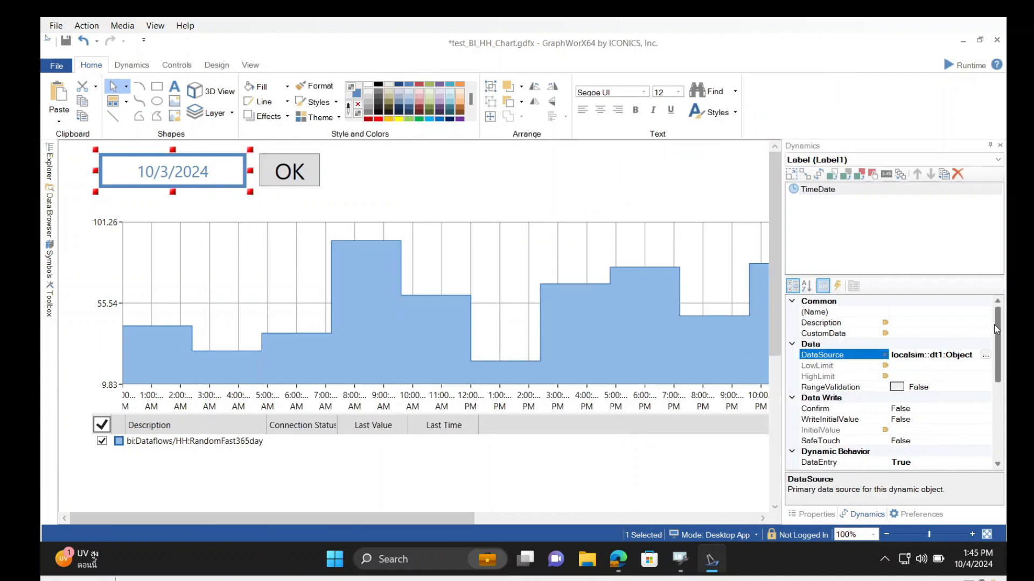
Review the DataEntry, Picker and TimeDateMode properties of the date label's TimeDate dynamic
{"action": "left_click_drag", "start_coordinate": [994, 325], "coordinate": [997, 369]}
{"action": "left_click", "coordinate": [923, 379]}
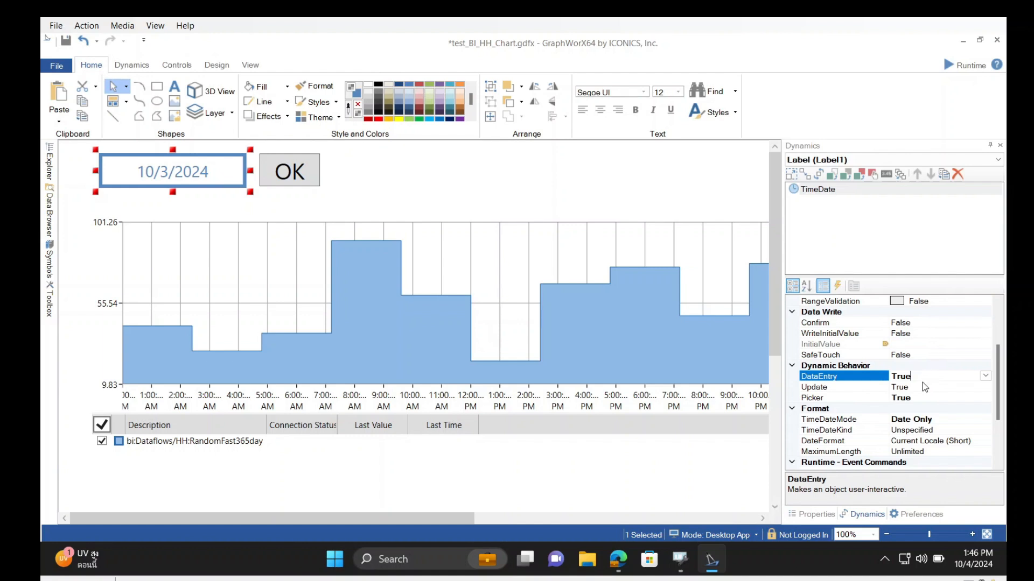
{"action": "left_click", "coordinate": [922, 399]}
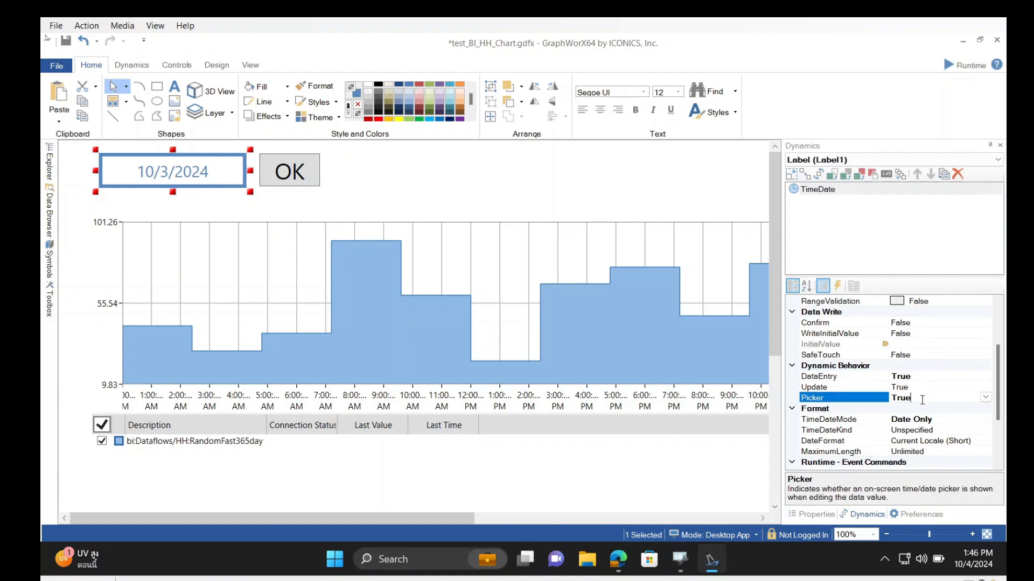
{"action": "scroll", "coordinate": [952, 395], "scroll_direction": "down", "scroll_amount": 1}
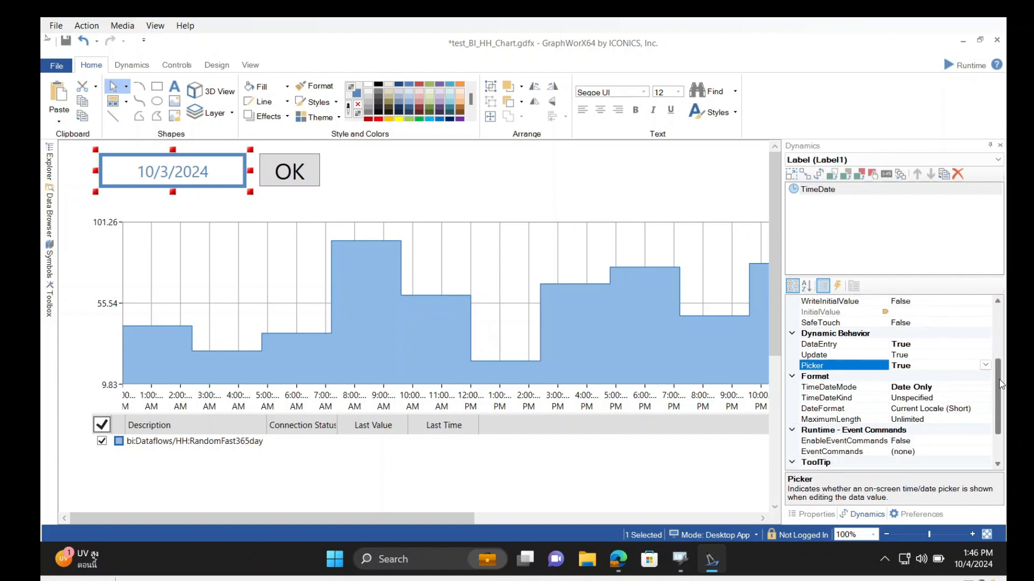
{"action": "left_click", "coordinate": [950, 388]}
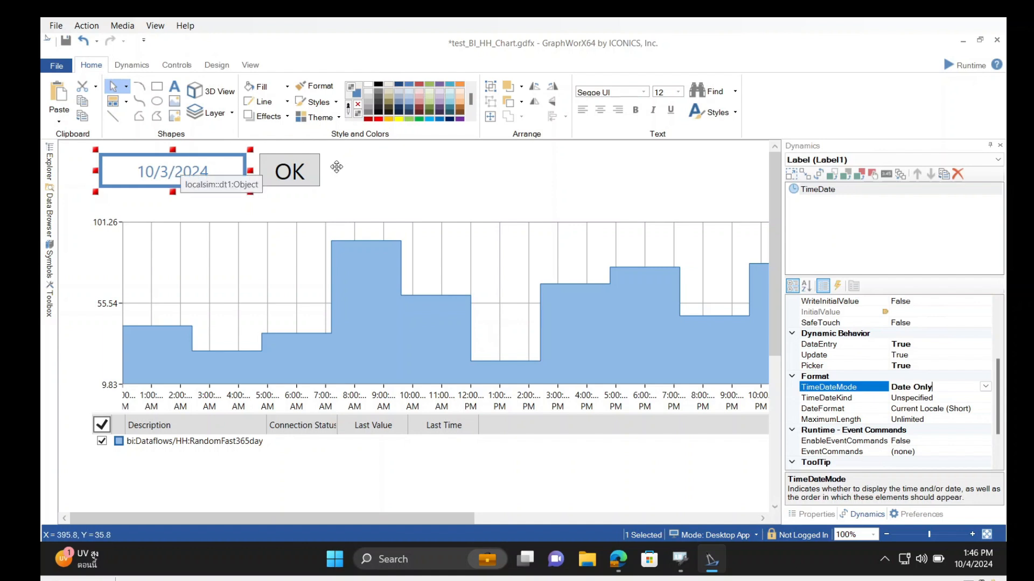
Select the OK button, save the display, and show the button's Set Time Range command parameters
{"action": "left_click", "coordinate": [285, 171]}
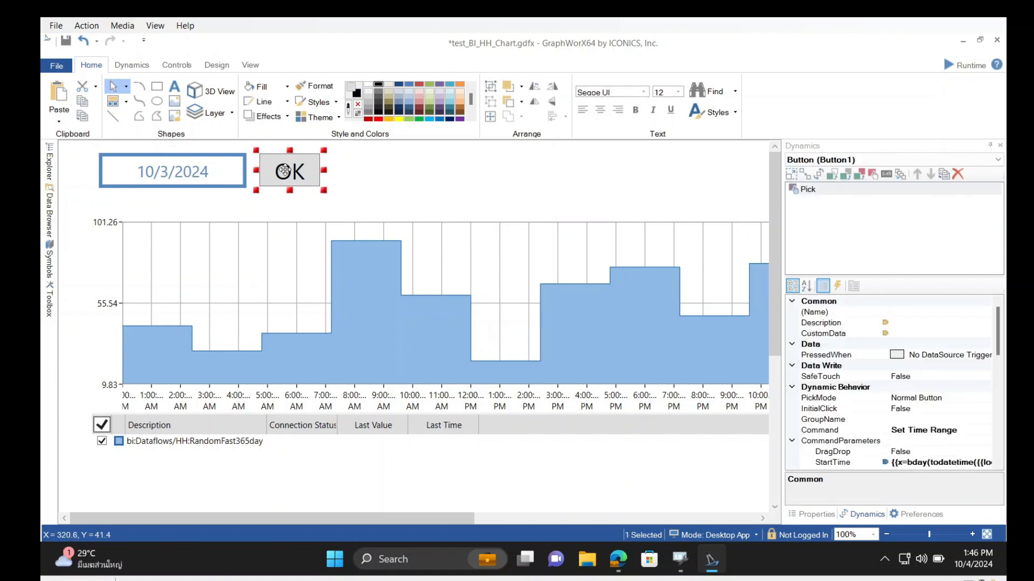
{"action": "key", "text": "ctrl+s"}
{"action": "scroll", "coordinate": [861, 377], "scroll_direction": "down", "scroll_amount": 3}
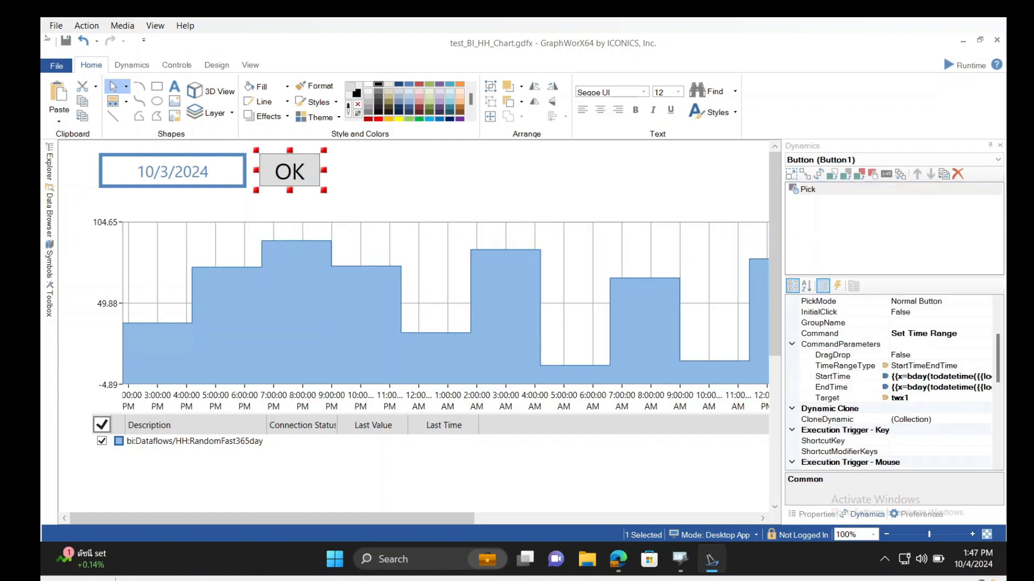
Examine the todatetime and bday functions in the OK button's StartTime expression, then close the expression without changes
{"action": "left_click", "coordinate": [832, 376]}
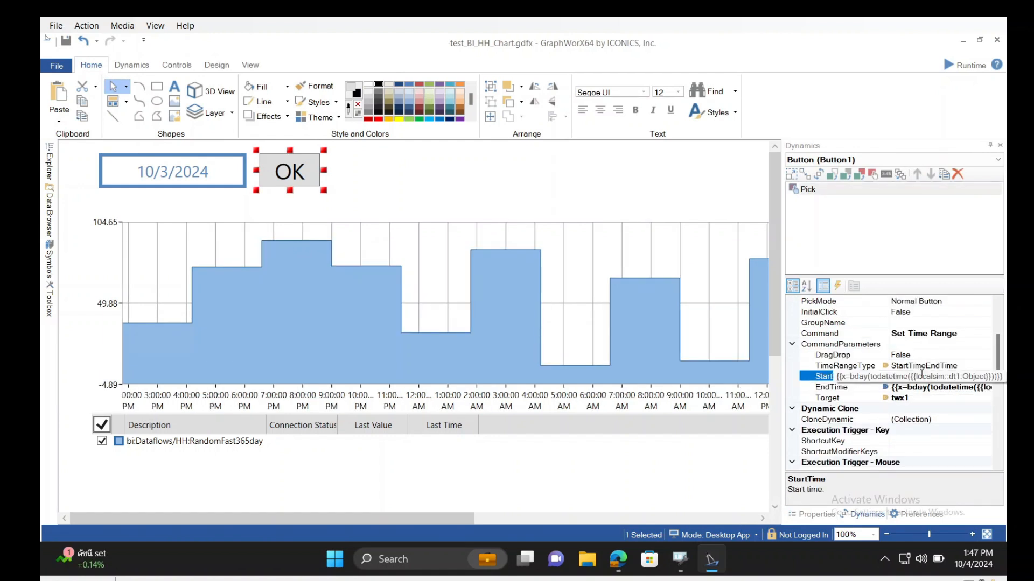
{"action": "left_click", "coordinate": [987, 378]}
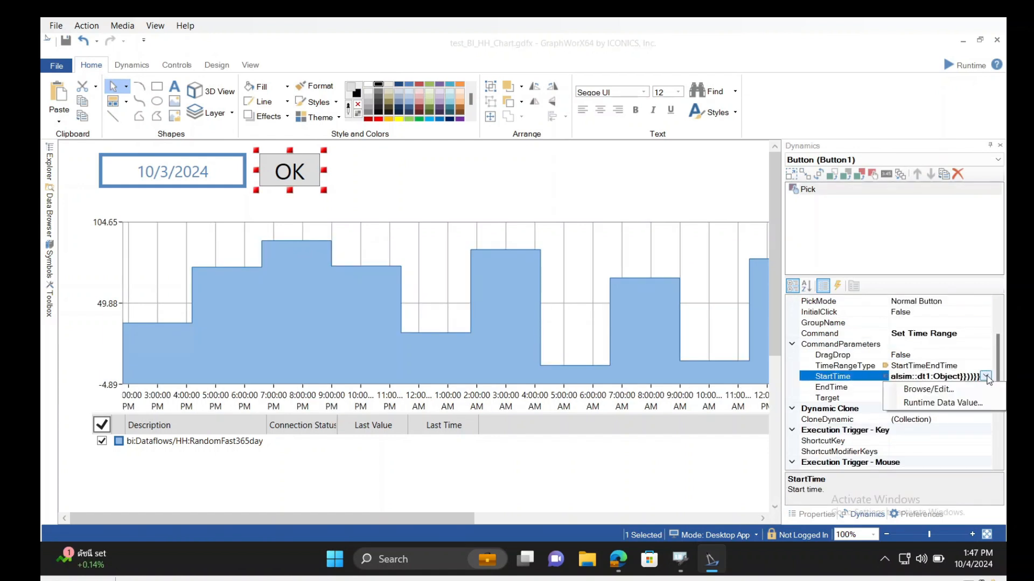
{"action": "left_click", "coordinate": [966, 403]}
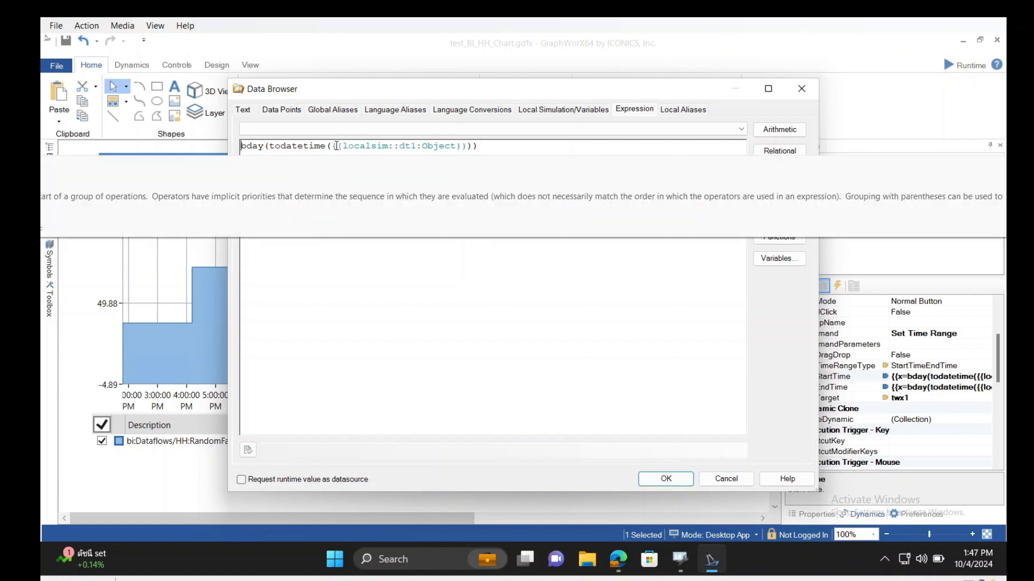
{"action": "left_click_drag", "start_coordinate": [336, 146], "coordinate": [463, 146]}
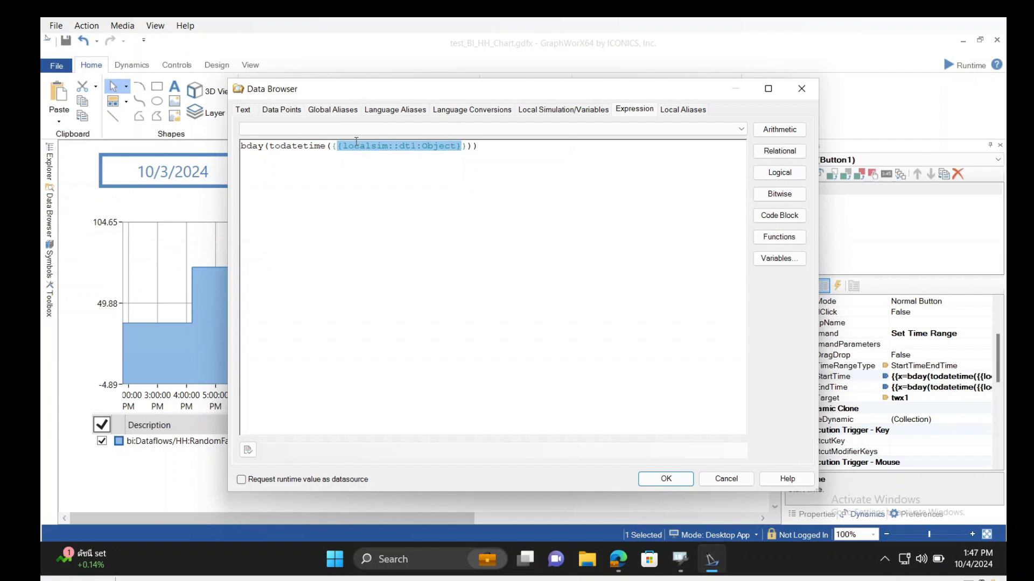
{"action": "left_click", "coordinate": [327, 146]}
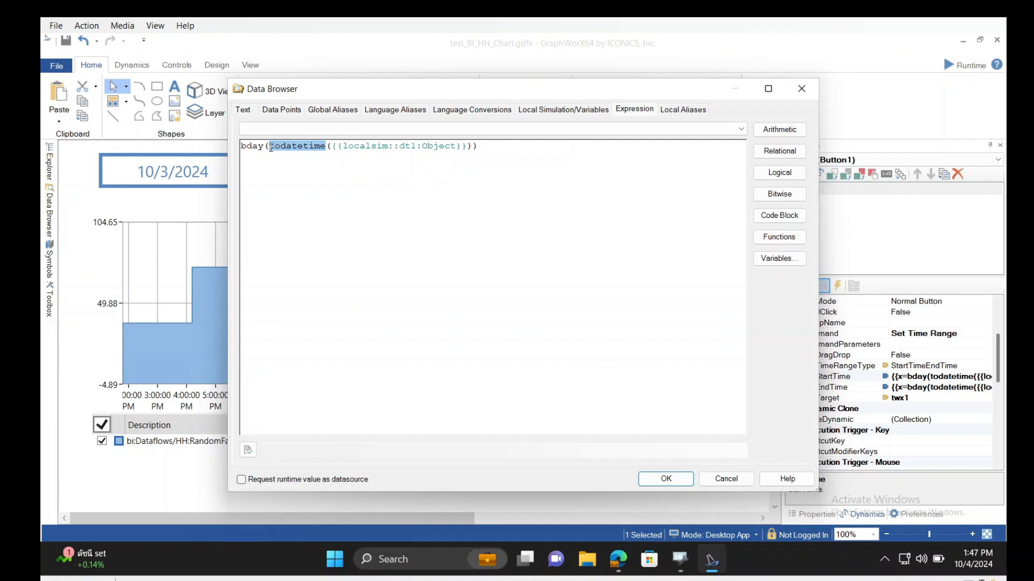
{"action": "mouse_move", "coordinate": [271, 148]}
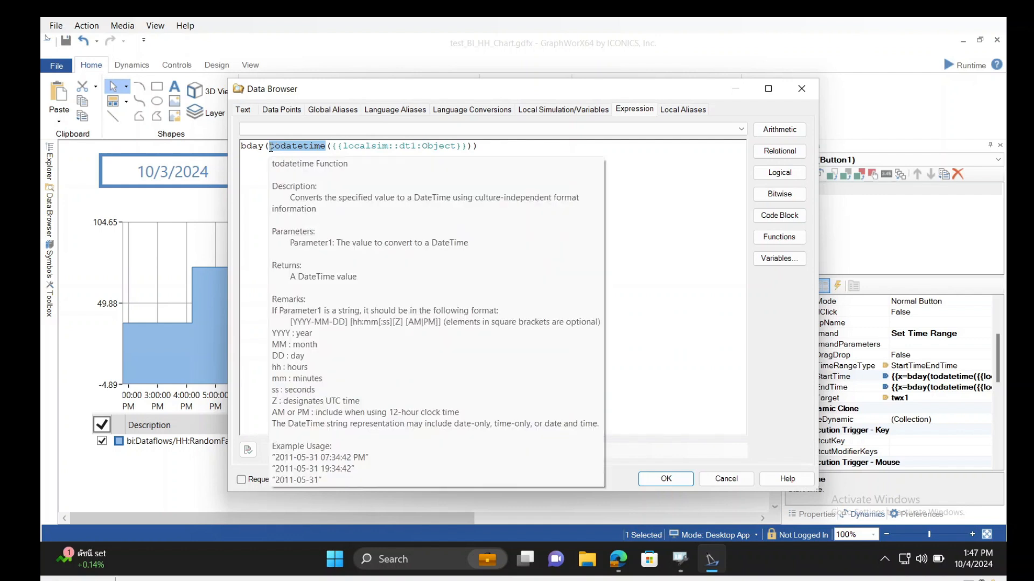
{"action": "double_click", "coordinate": [242, 148]}
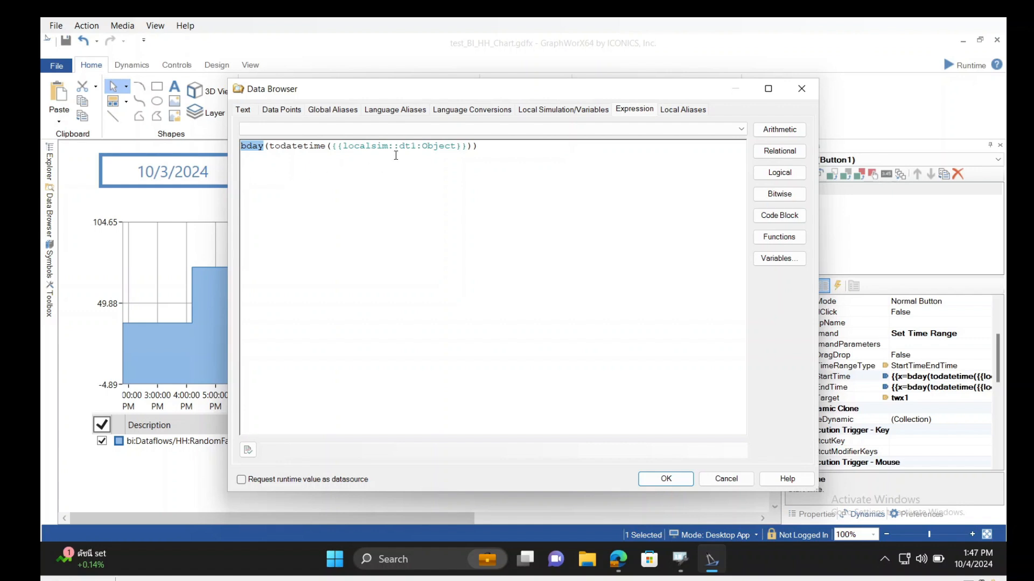
{"action": "left_click", "coordinate": [801, 88]}
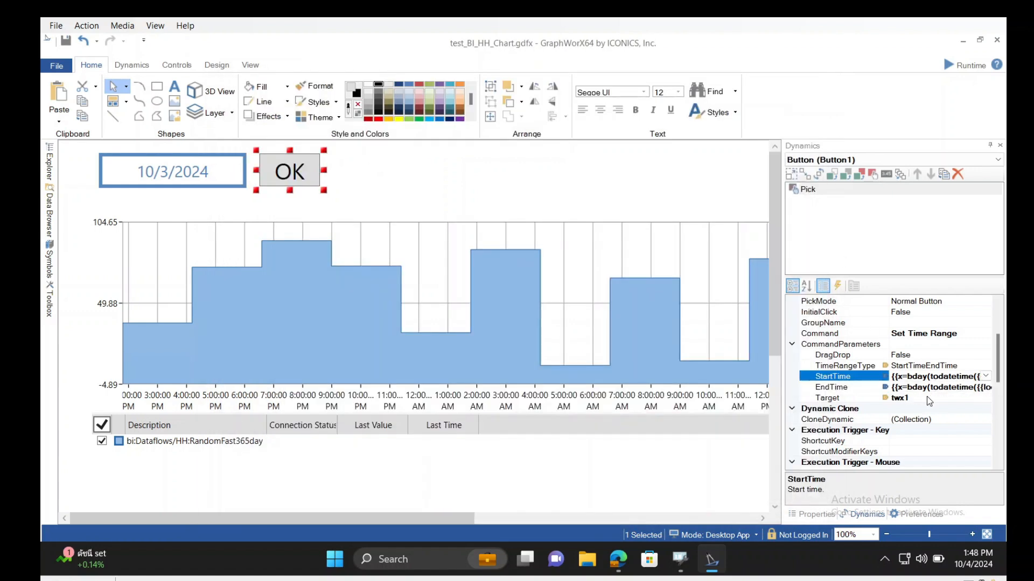
Examine the bday and fromhours(24) parts of the OK button's EndTime expression, then close the expression without changes
{"action": "left_click", "coordinate": [938, 387]}
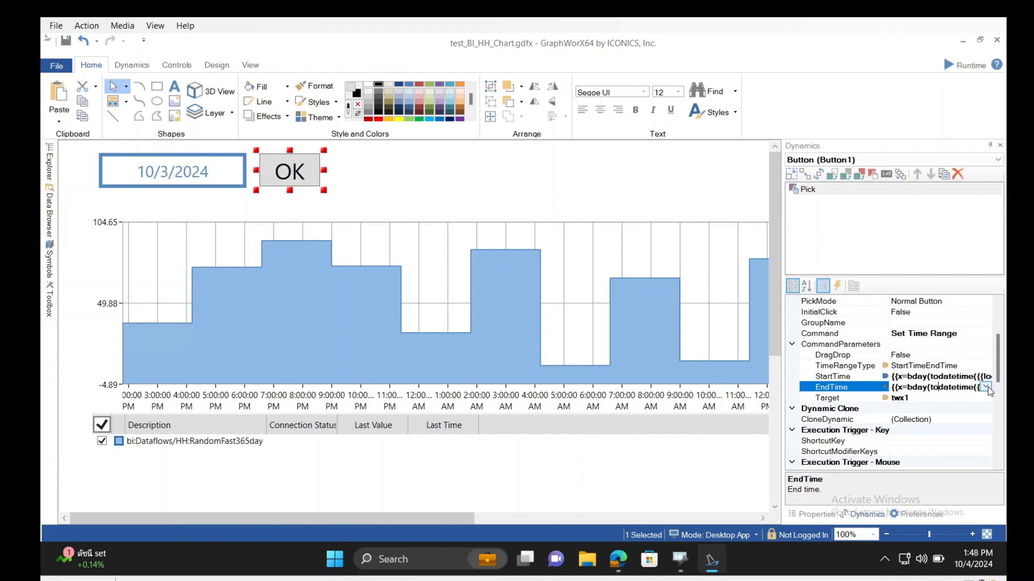
{"action": "left_click", "coordinate": [987, 387]}
{"action": "left_click", "coordinate": [947, 398]}
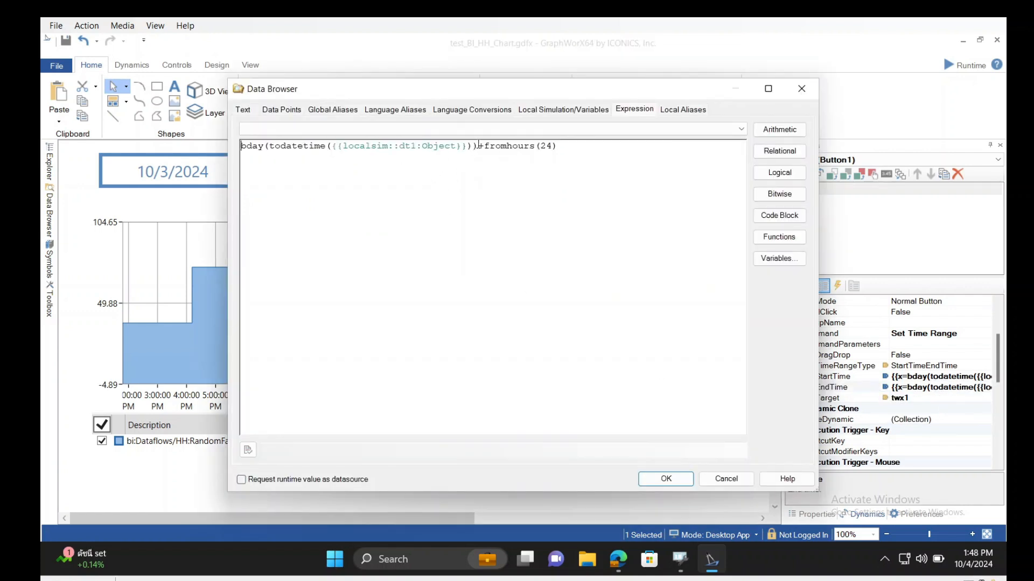
{"action": "left_click_drag", "start_coordinate": [479, 146], "coordinate": [225, 185]}
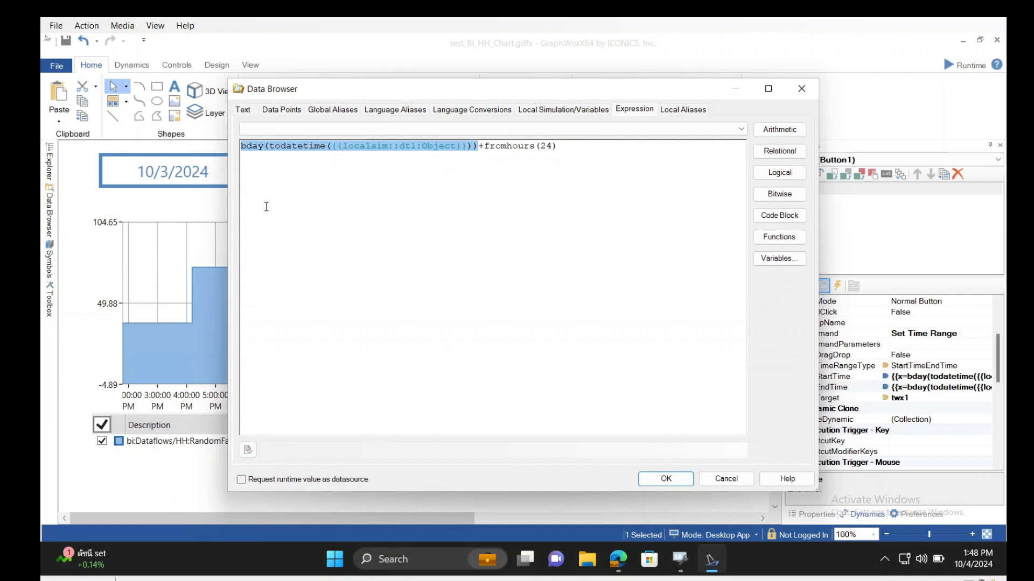
{"action": "left_click_drag", "start_coordinate": [557, 146], "coordinate": [484, 146]}
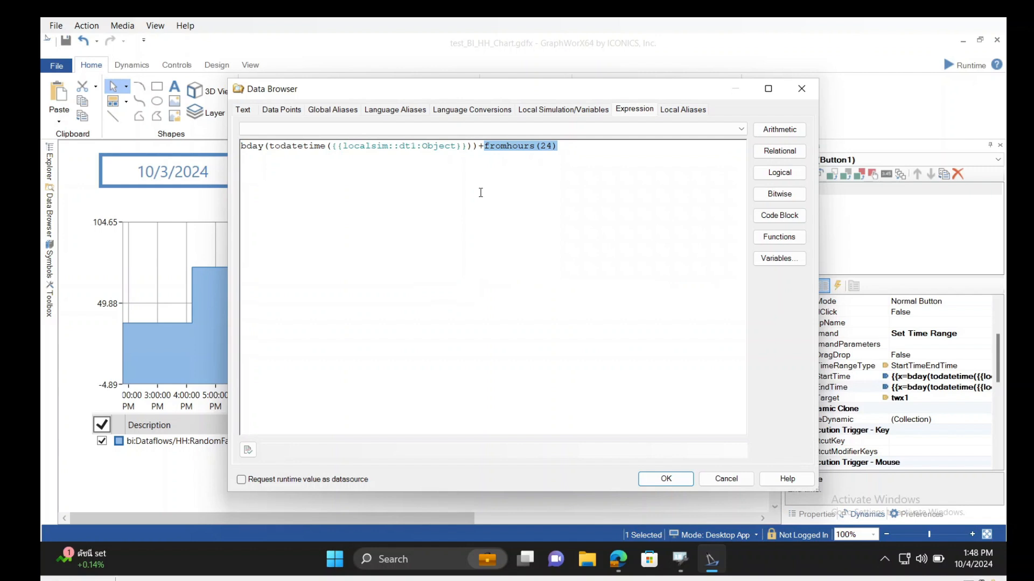
{"action": "left_click", "coordinate": [791, 86]}
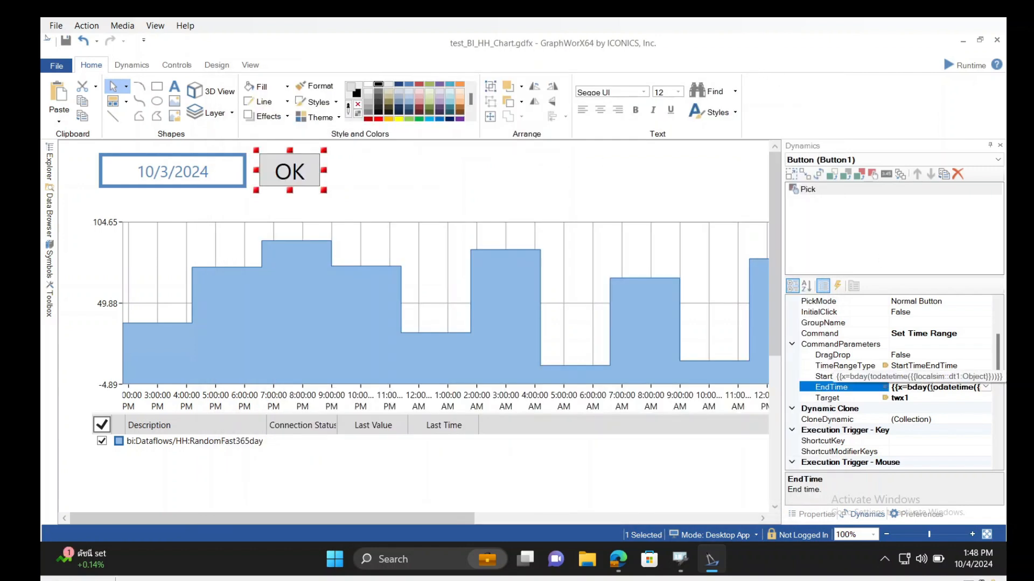
Compare the OK button's Target command parameter with the Name property of the TrendWorX64 chart
{"action": "left_click", "coordinate": [928, 399]}
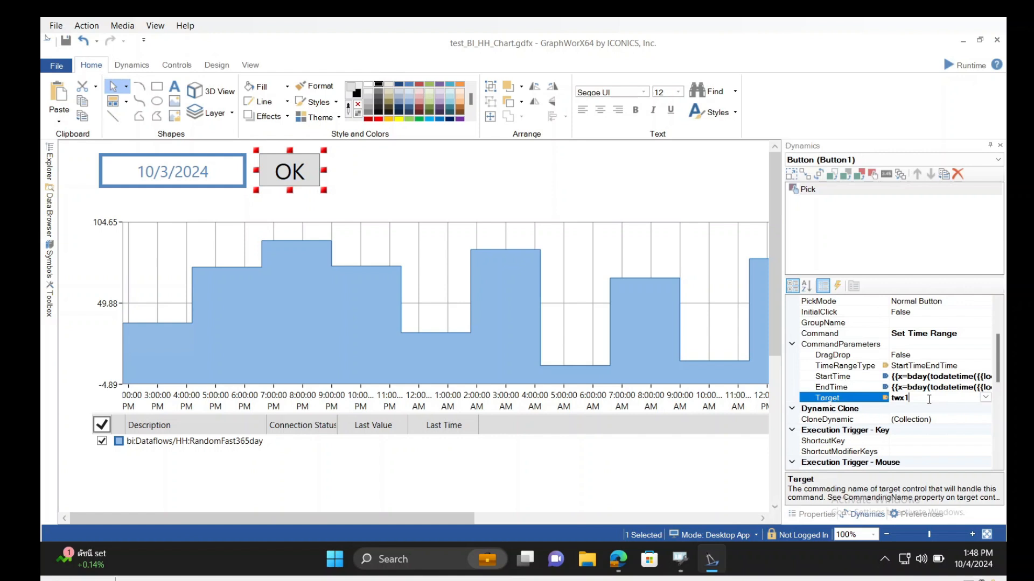
{"action": "left_click", "coordinate": [536, 308]}
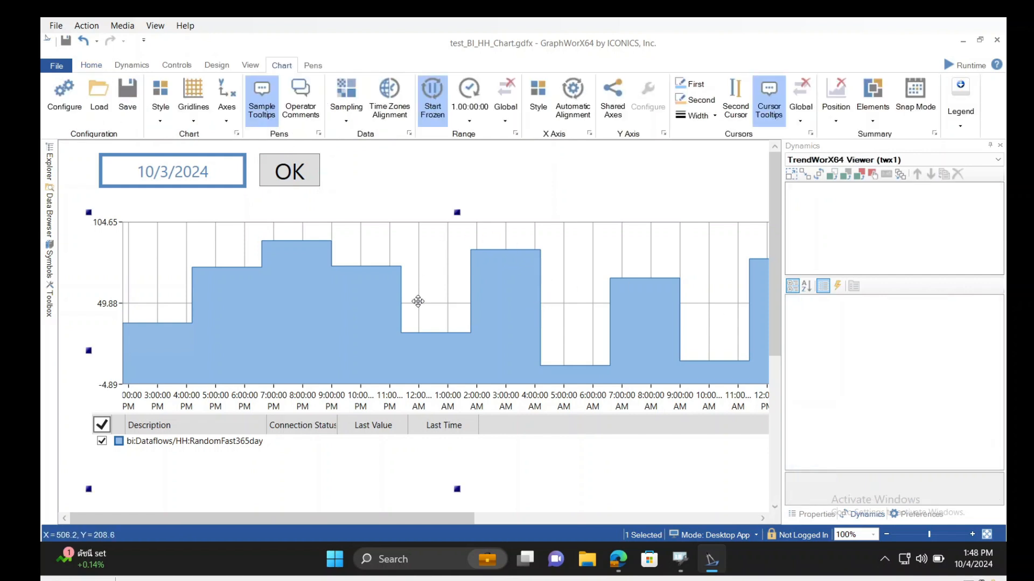
{"action": "left_click", "coordinate": [817, 515]}
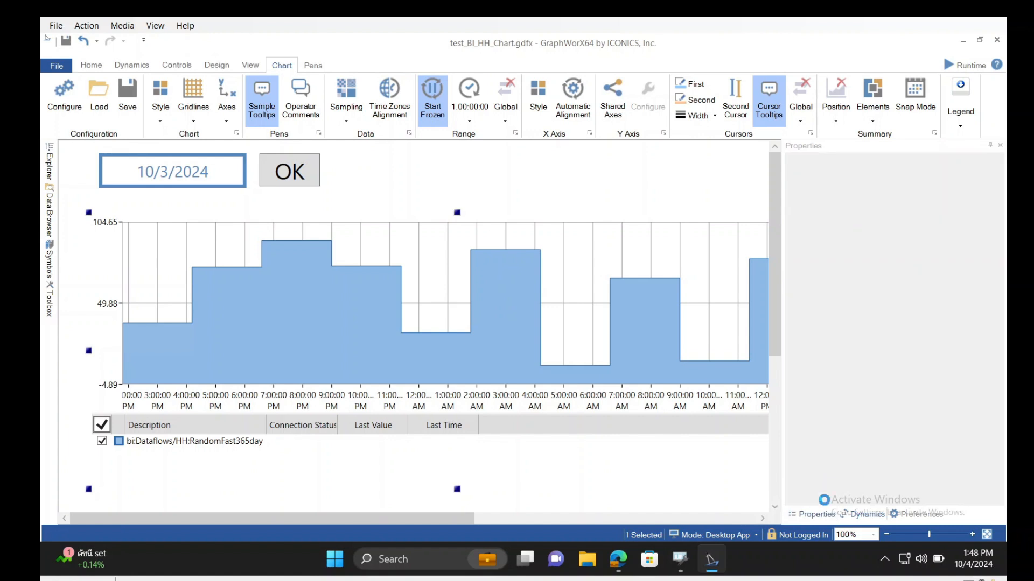
{"action": "left_click", "coordinate": [862, 199]}
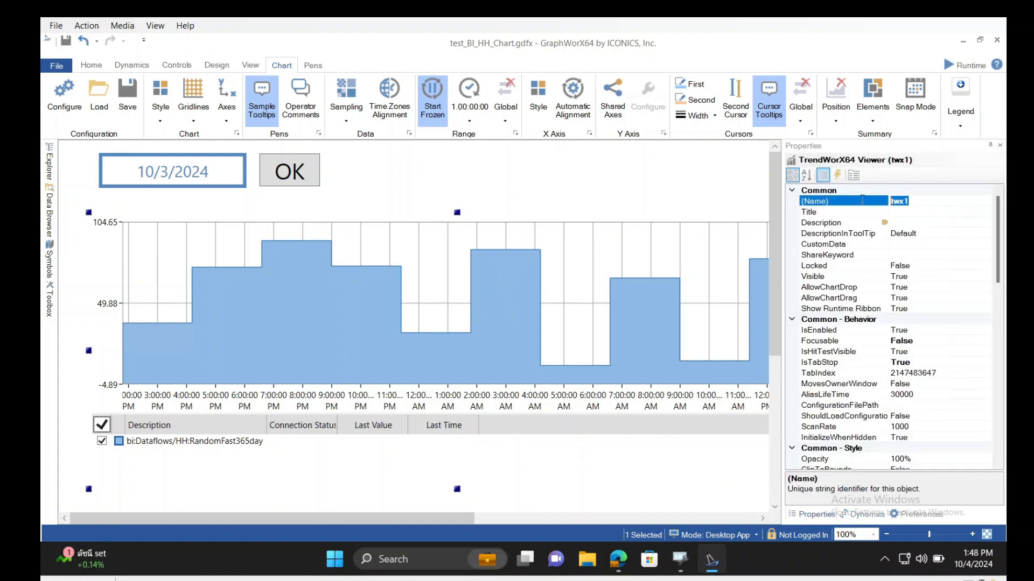
{"action": "left_click", "coordinate": [305, 166]}
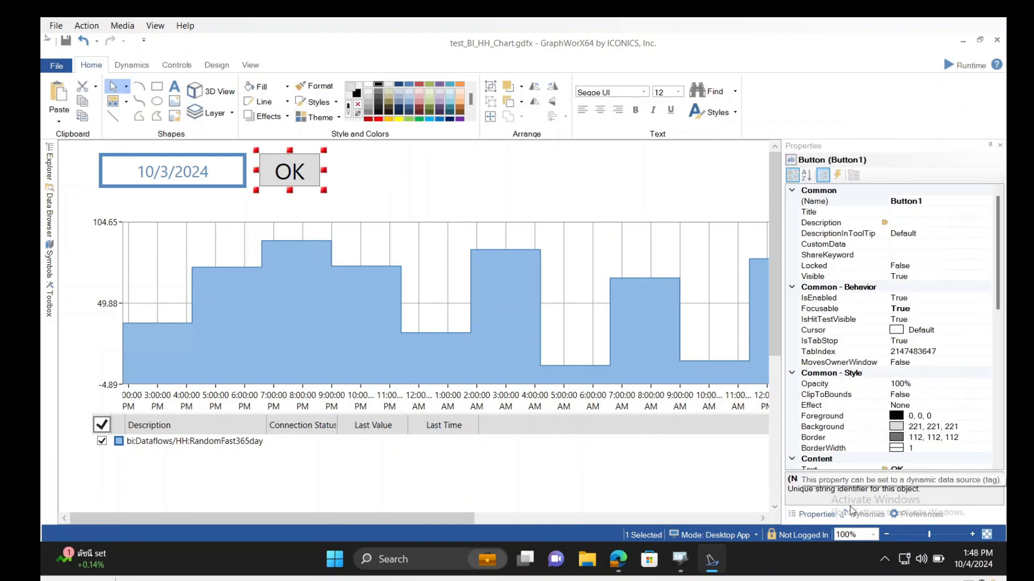
{"action": "left_click", "coordinate": [864, 515]}
{"action": "scroll", "coordinate": [933, 408], "scroll_direction": "down", "scroll_amount": 1}
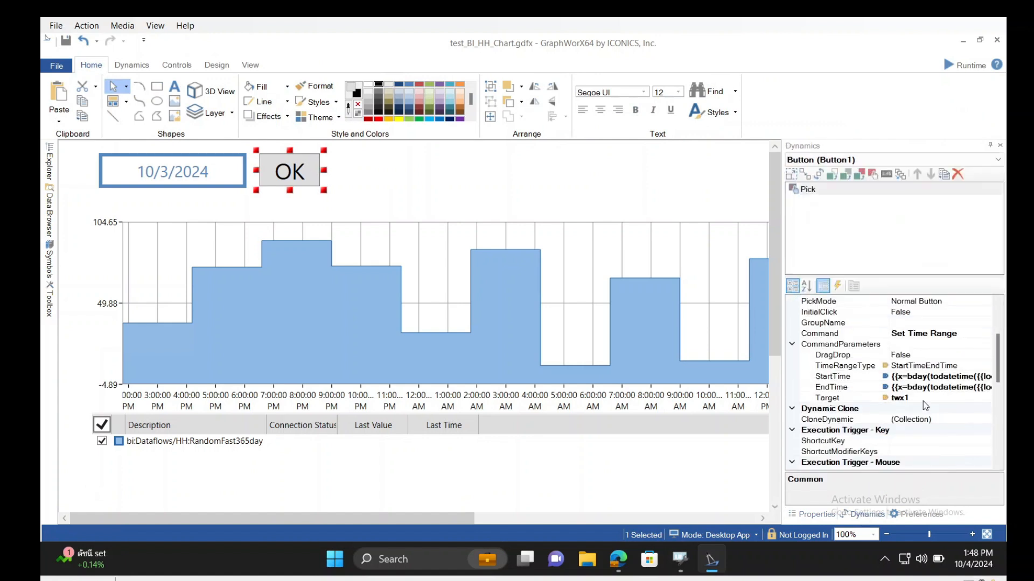
{"action": "left_click", "coordinate": [923, 399]}
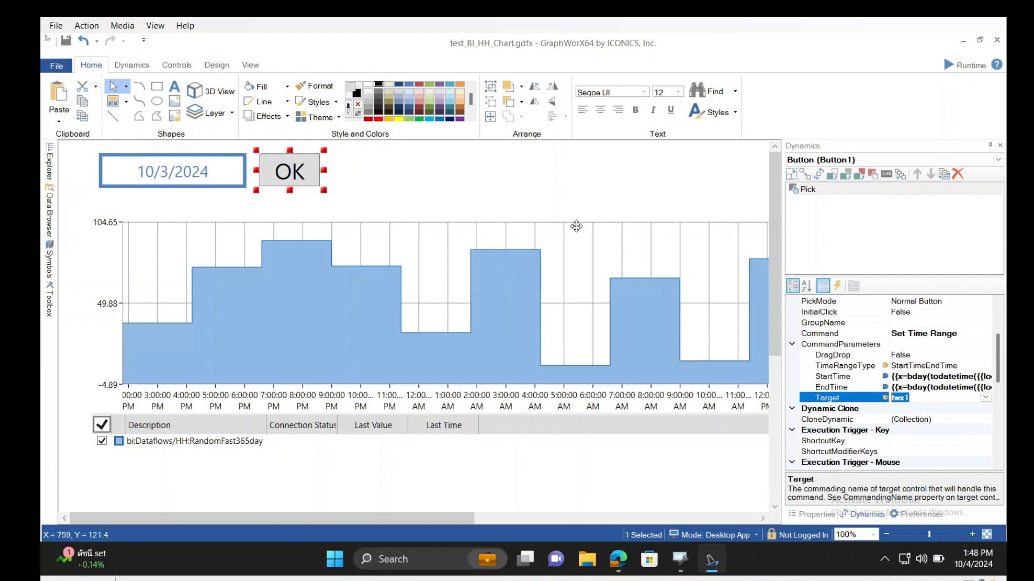
{"action": "left_click", "coordinate": [469, 201]}
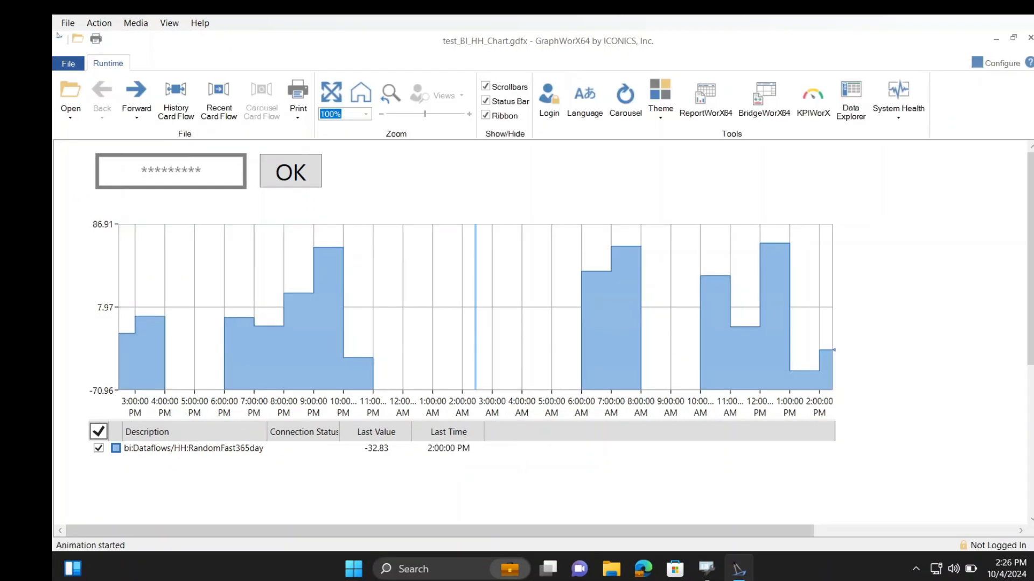
Export the runtime chart's data as a report titled test, with all additional information options and only actual value changes included
{"action": "left_click", "coordinate": [548, 257]}
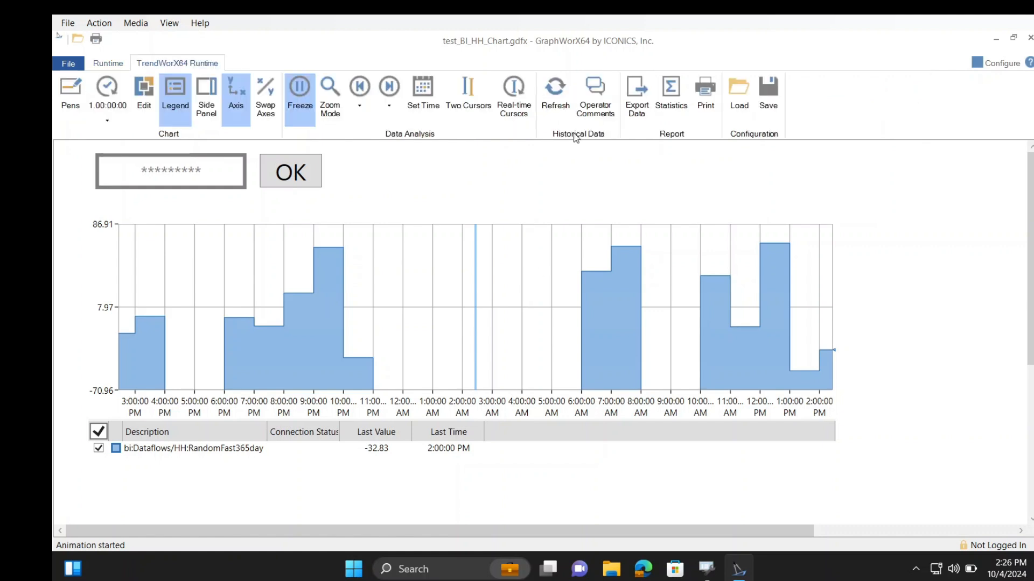
{"action": "left_click", "coordinate": [637, 96]}
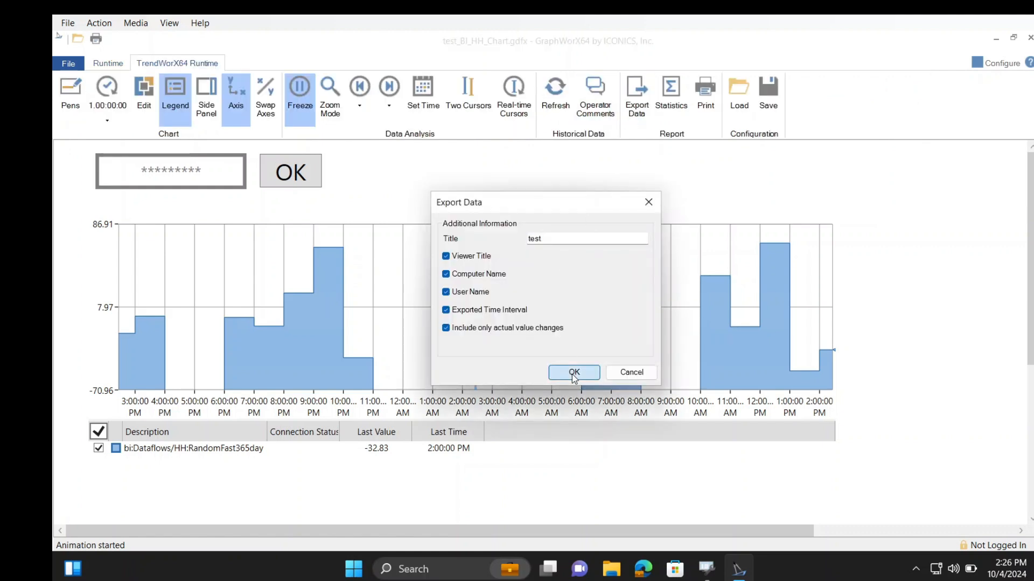
{"action": "left_click", "coordinate": [573, 372]}
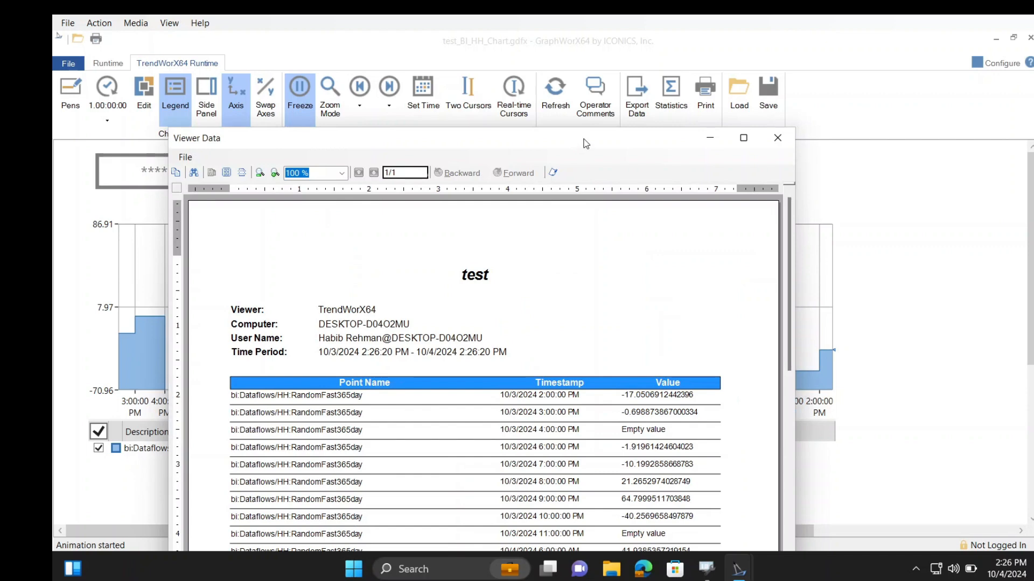
{"action": "left_click_drag", "start_coordinate": [586, 143], "coordinate": [592, 82]}
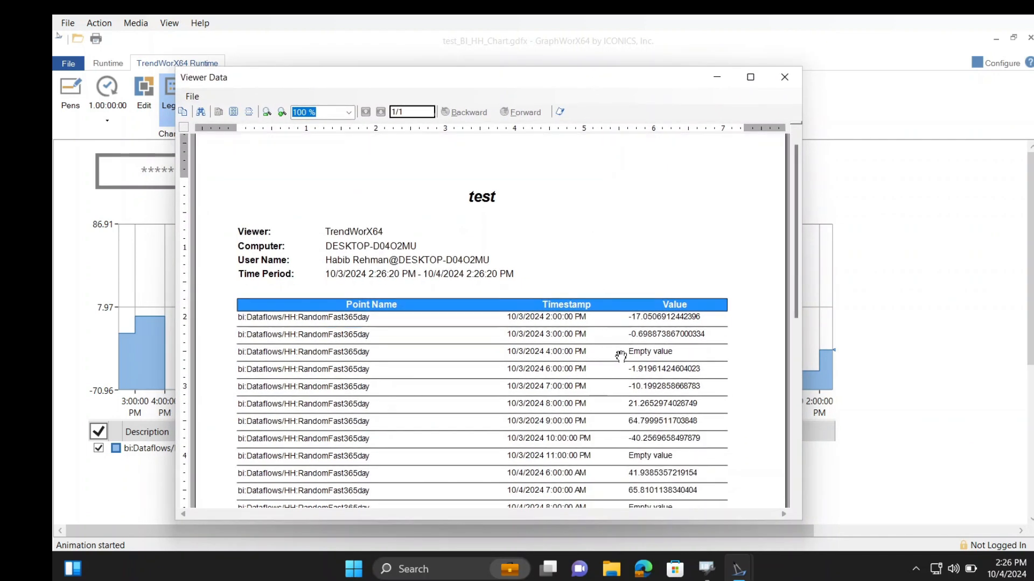
Review the point names, timestamps and values in the exported chart report down to its last row
{"action": "scroll", "coordinate": [621, 356], "scroll_direction": "down", "scroll_amount": 1}
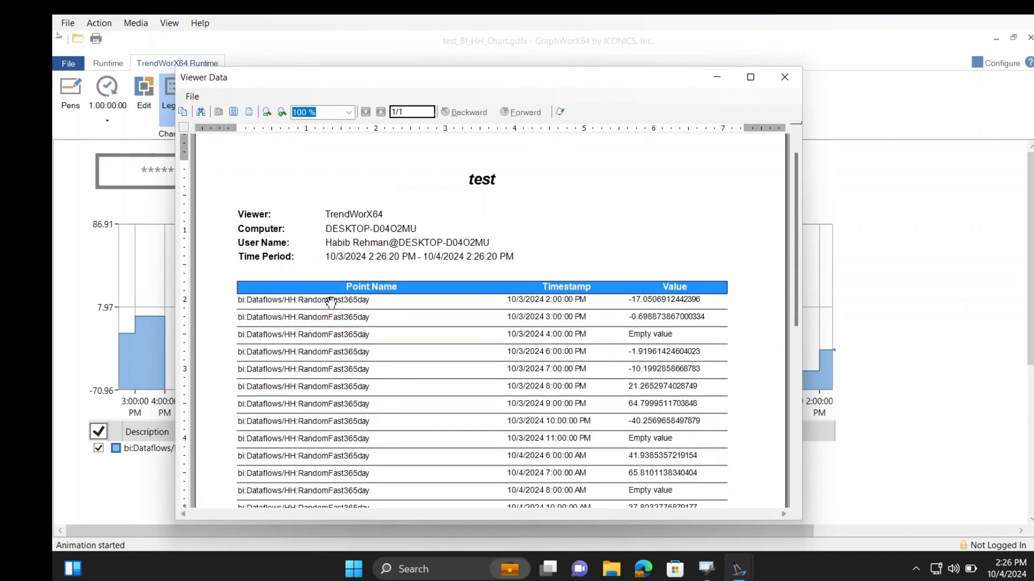
{"action": "scroll", "coordinate": [592, 312], "scroll_direction": "down", "scroll_amount": 3}
{"action": "scroll", "coordinate": [562, 323], "scroll_direction": "up", "scroll_amount": 5}
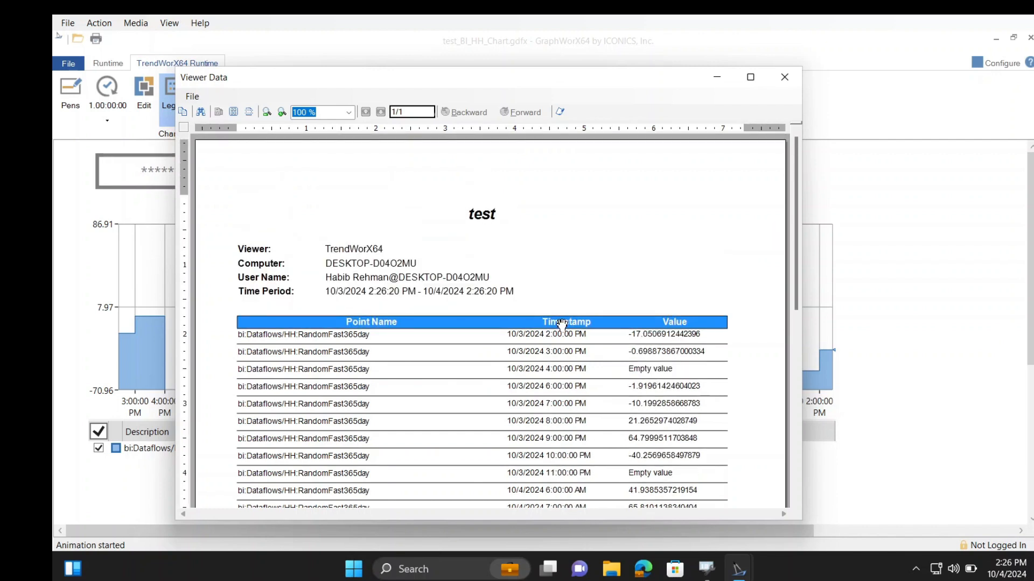
{"action": "scroll", "coordinate": [562, 323], "scroll_direction": "down", "scroll_amount": 1}
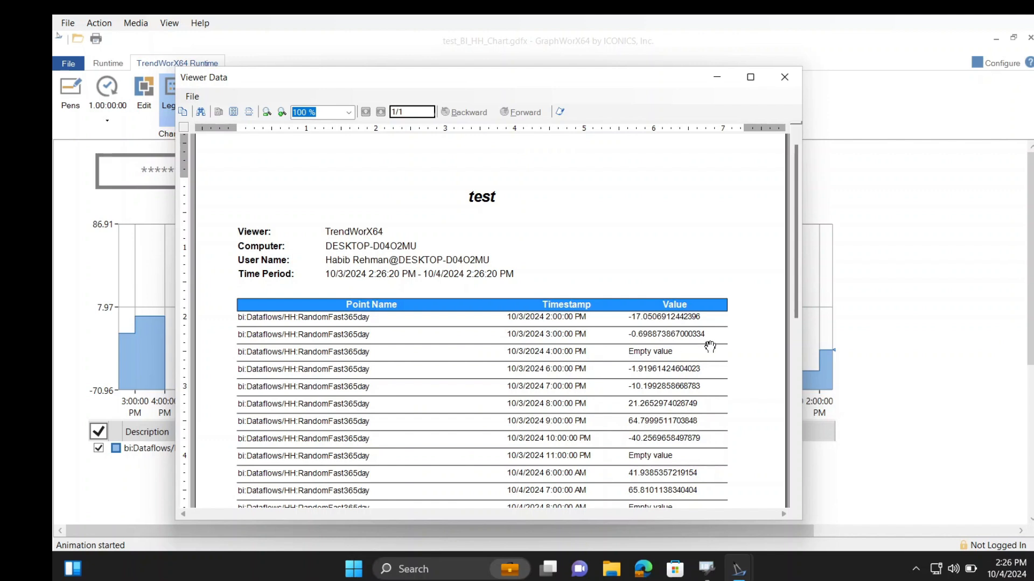
{"action": "scroll", "coordinate": [700, 344], "scroll_direction": "down", "scroll_amount": 1}
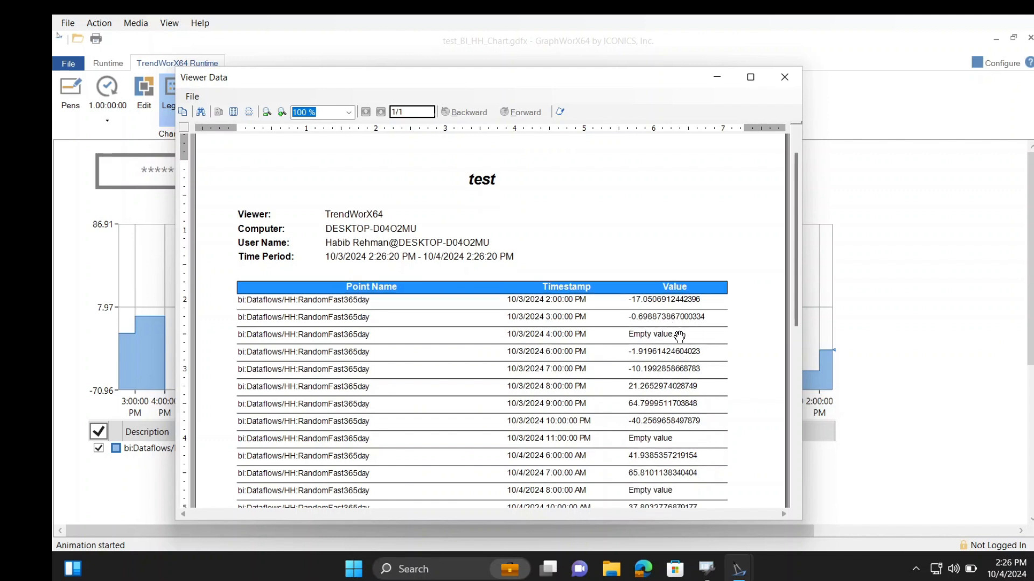
{"action": "scroll", "coordinate": [679, 337], "scroll_direction": "down", "scroll_amount": 9}
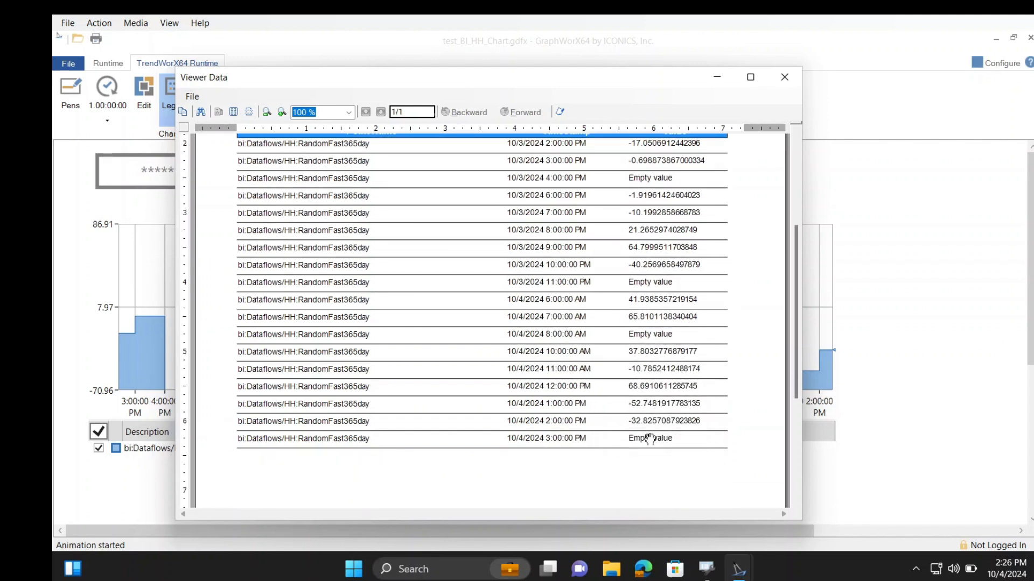
{"action": "scroll", "coordinate": [693, 265], "scroll_direction": "up", "scroll_amount": 3}
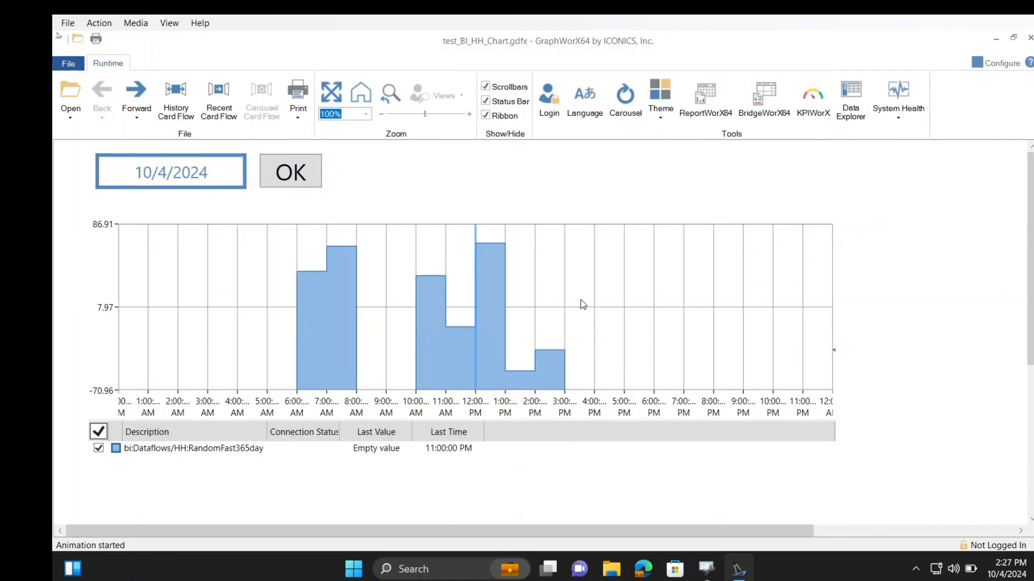
{"action": "left_click", "coordinate": [581, 299]}
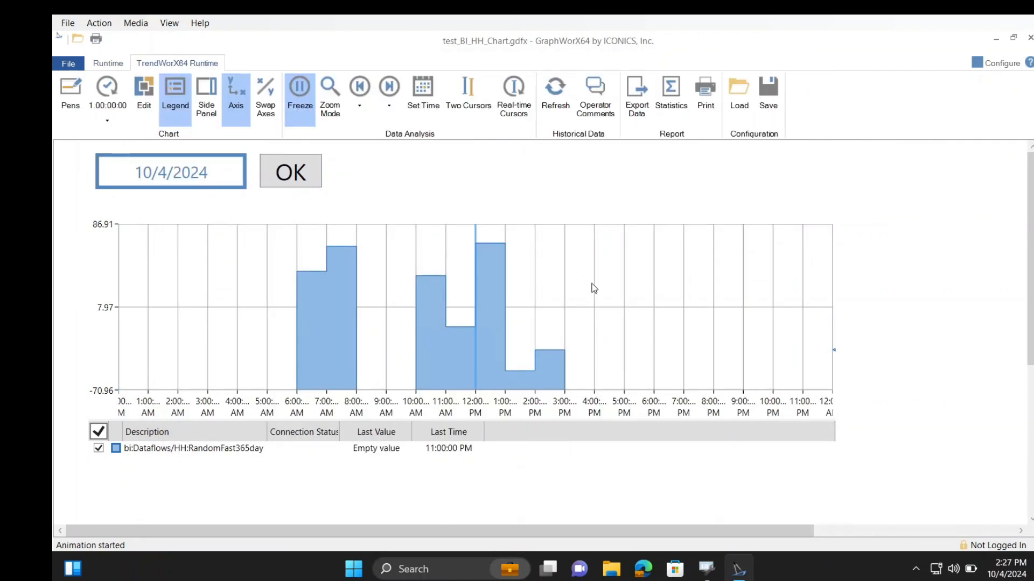
Export the chart data for the selected date 10/4/2024 as a report titled test and show its rows
{"action": "left_click", "coordinate": [637, 108]}
{"action": "left_click", "coordinate": [559, 370]}
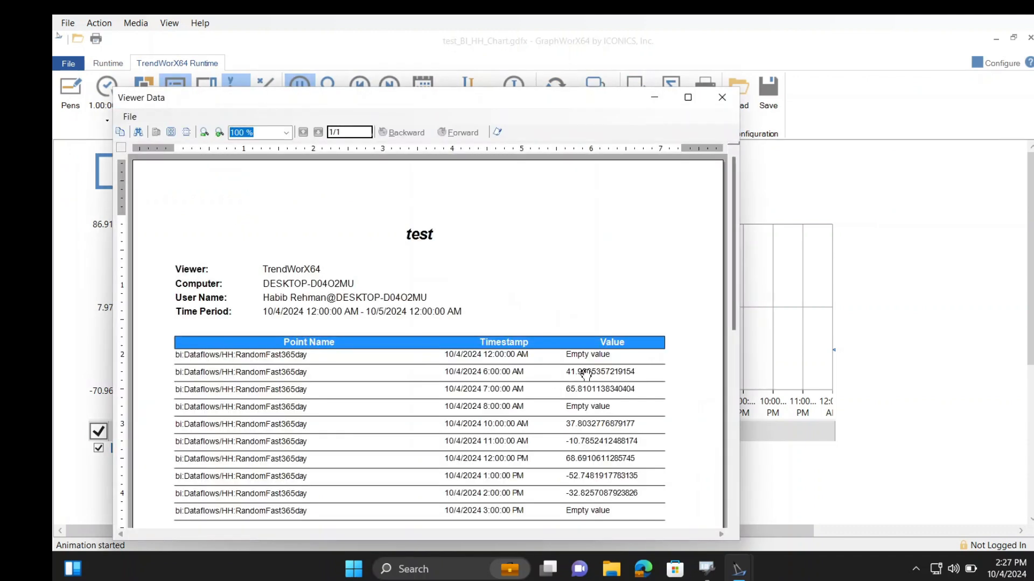
{"action": "left_click_drag", "start_coordinate": [502, 364], "coordinate": [487, 293]}
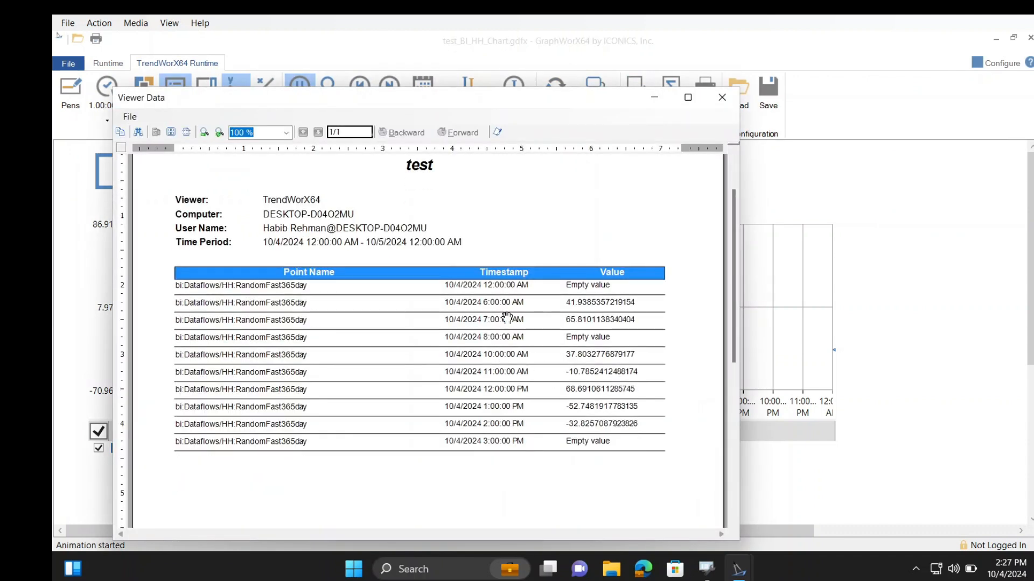